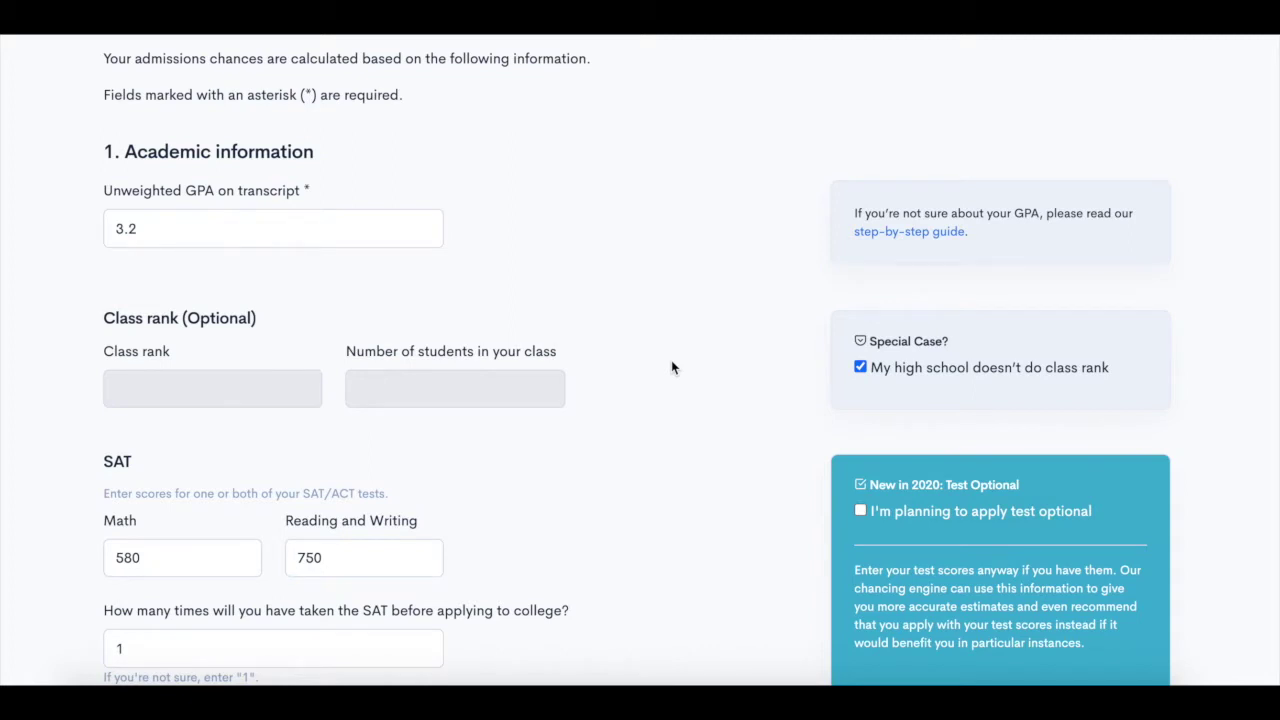
Scroll through the CollegeVine chancing profile and open Tulane University's admissions chances.
scroll(671, 367, "down", 4)
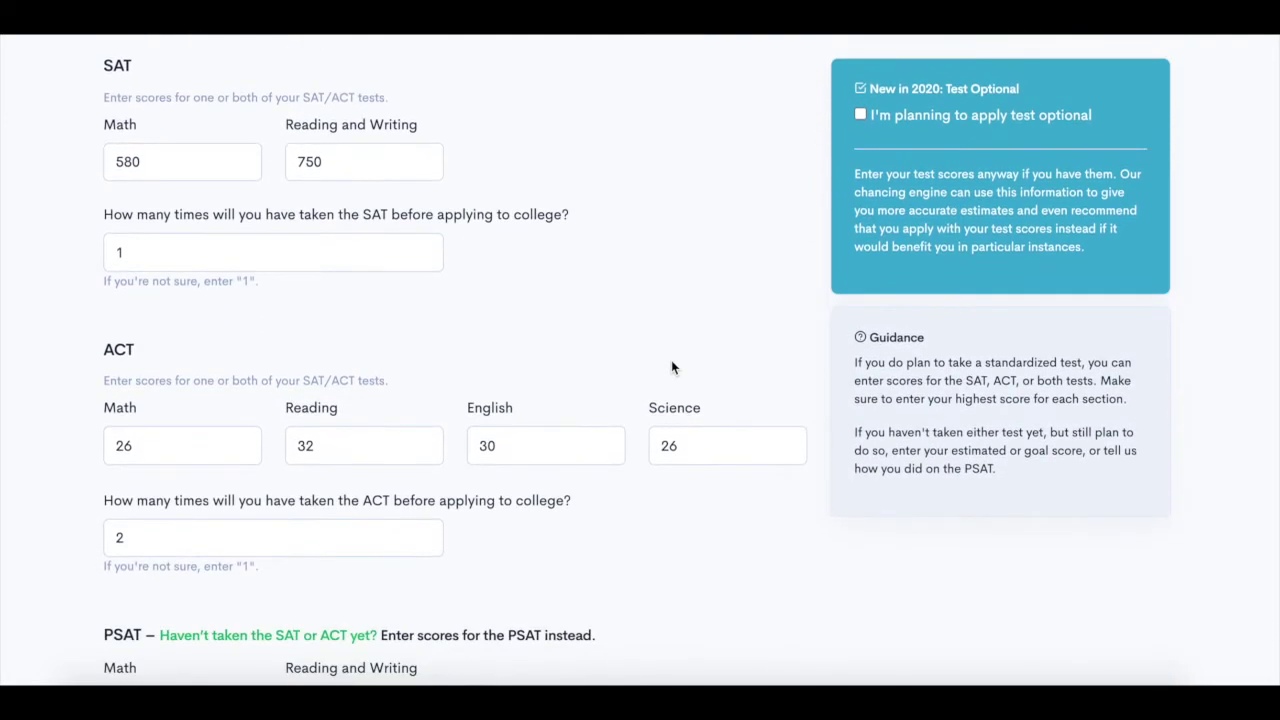
scroll(671, 367, "down", 5)
scroll(671, 367, "down", 8)
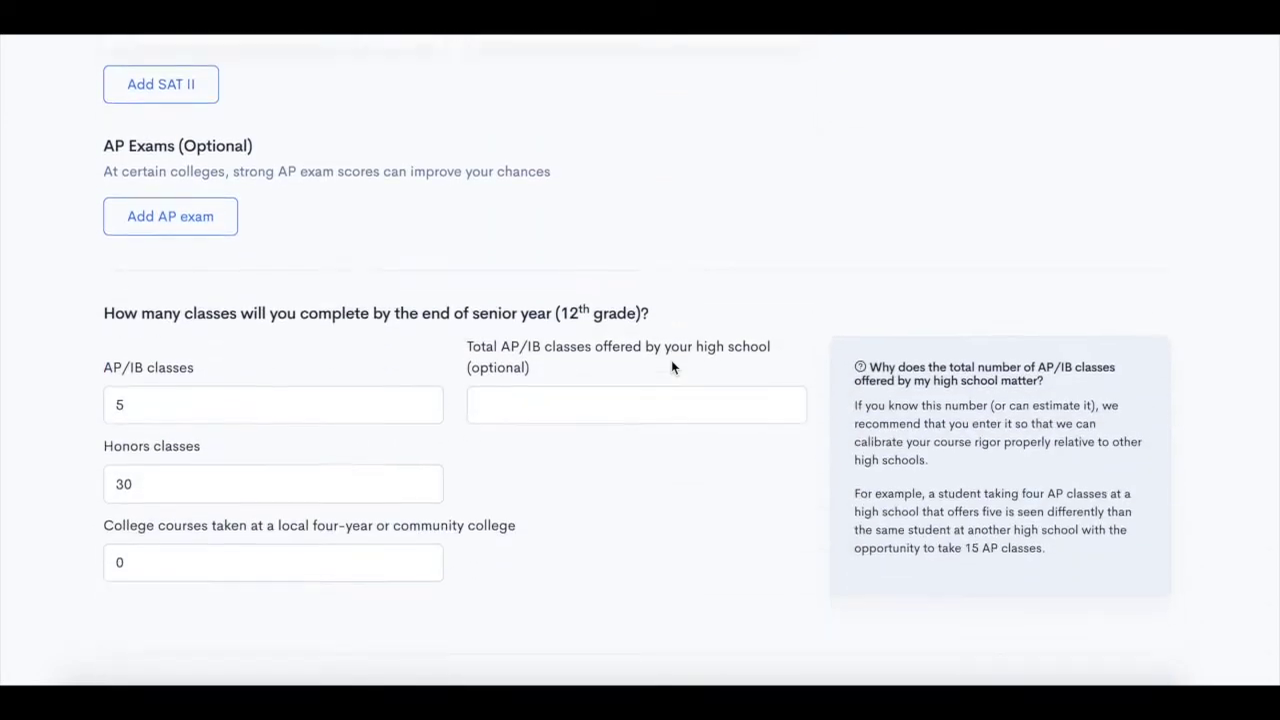
scroll(671, 367, "down", 1)
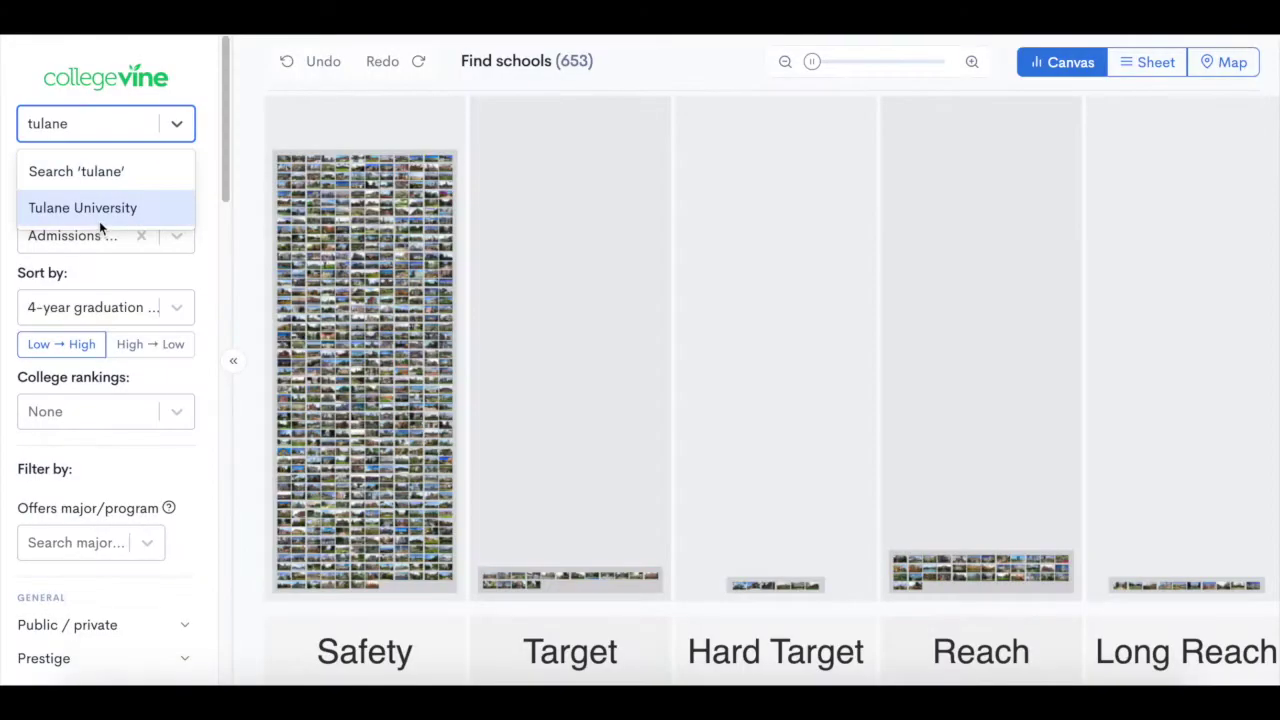
left_click(99, 218)
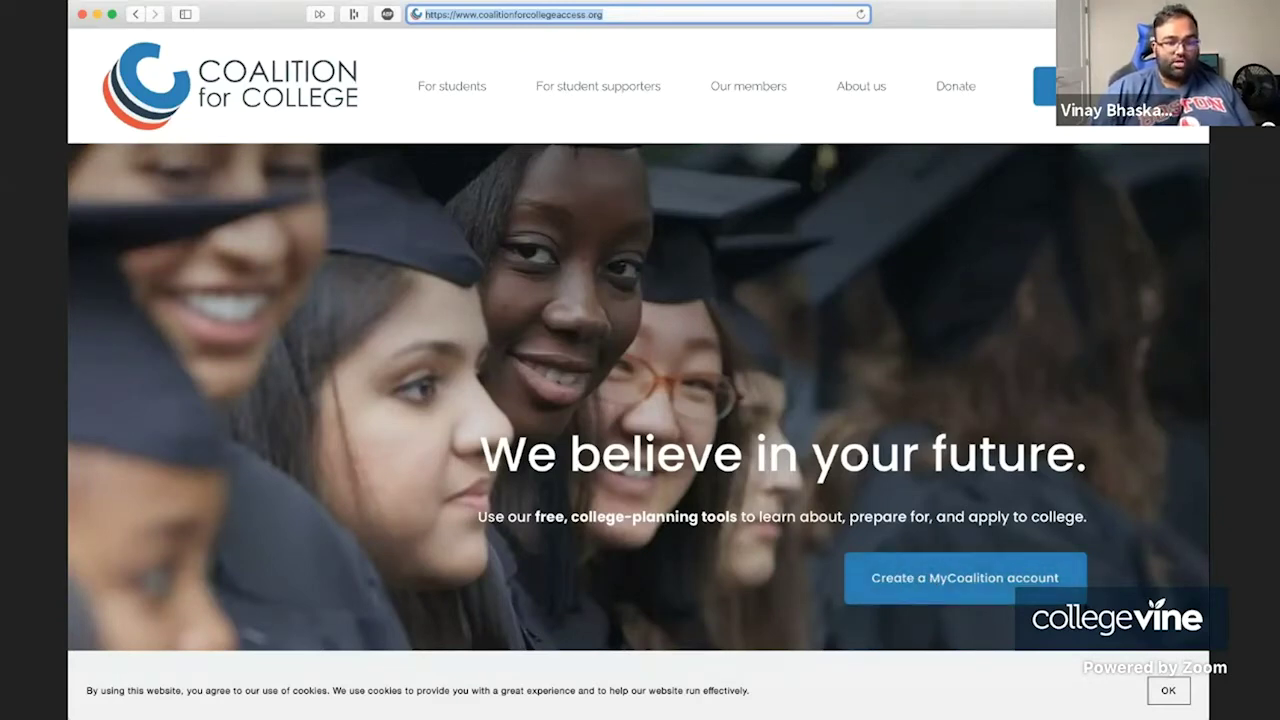
Start a new MyCoalition account with the student's email and Safari's suggested strong password.
left_click(1030, 599)
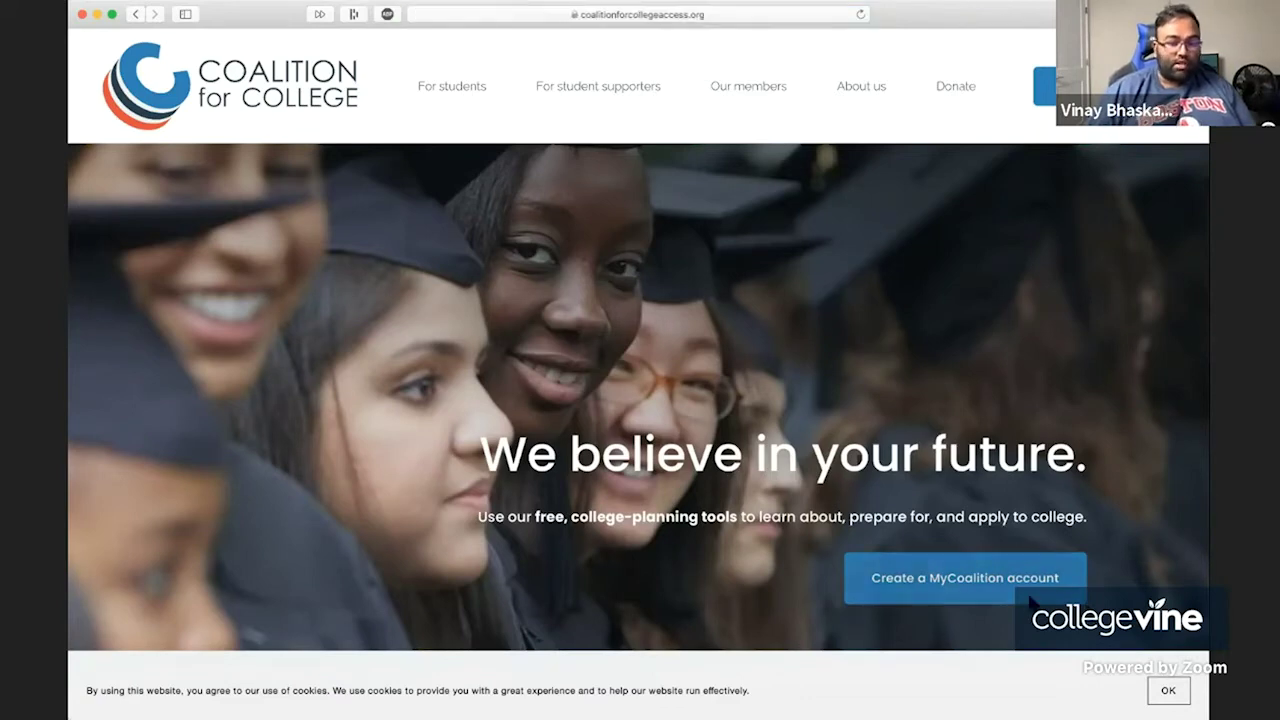
left_click(1033, 600)
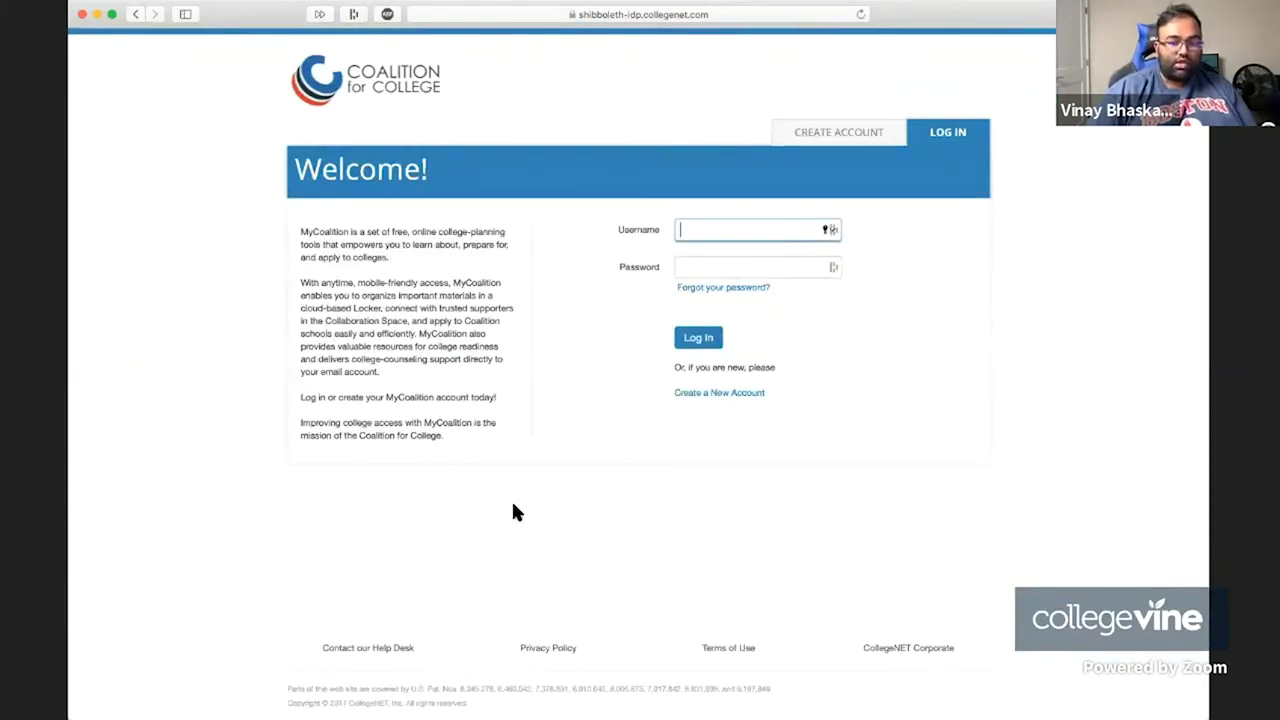
left_click(840, 138)
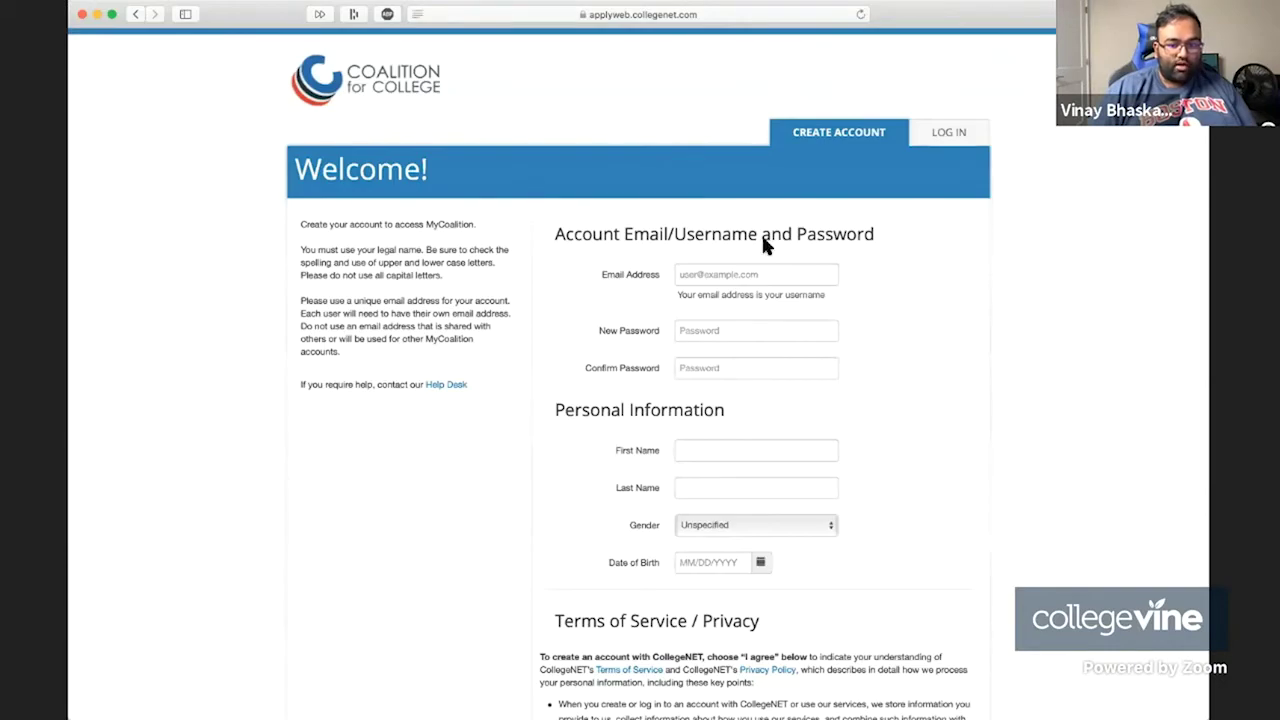
left_click(738, 278)
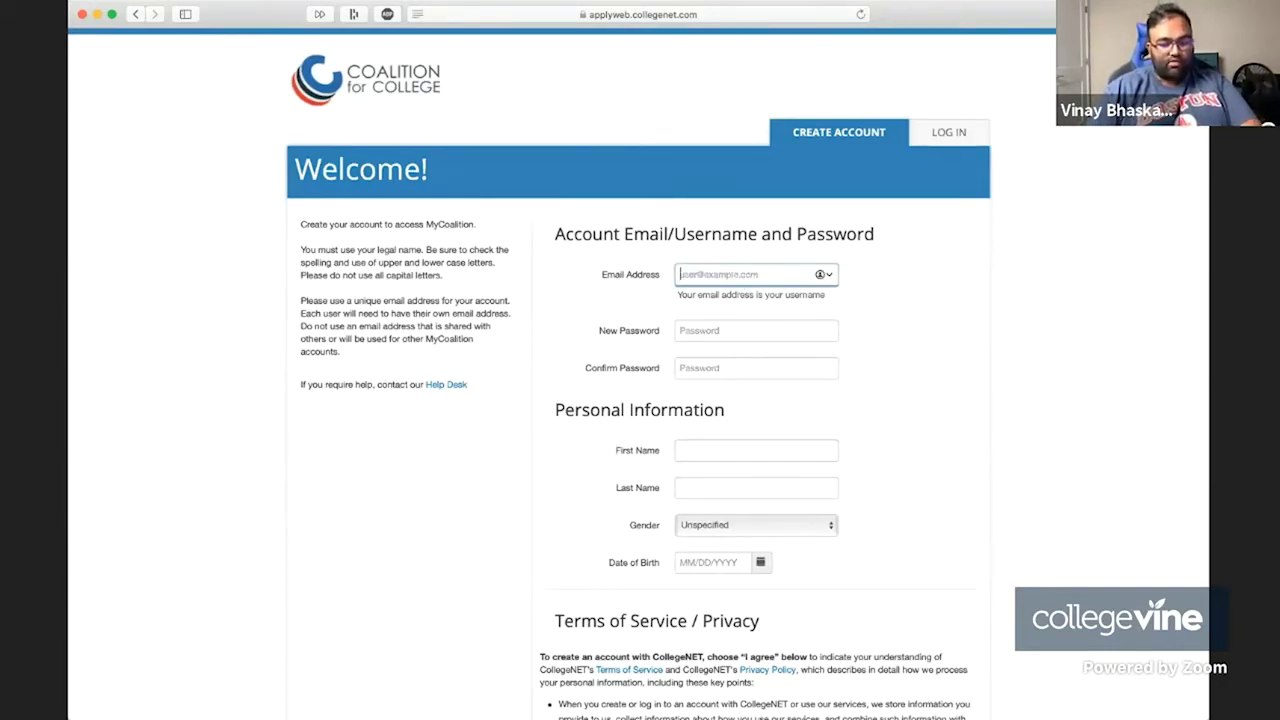
type("t")
type("akename")
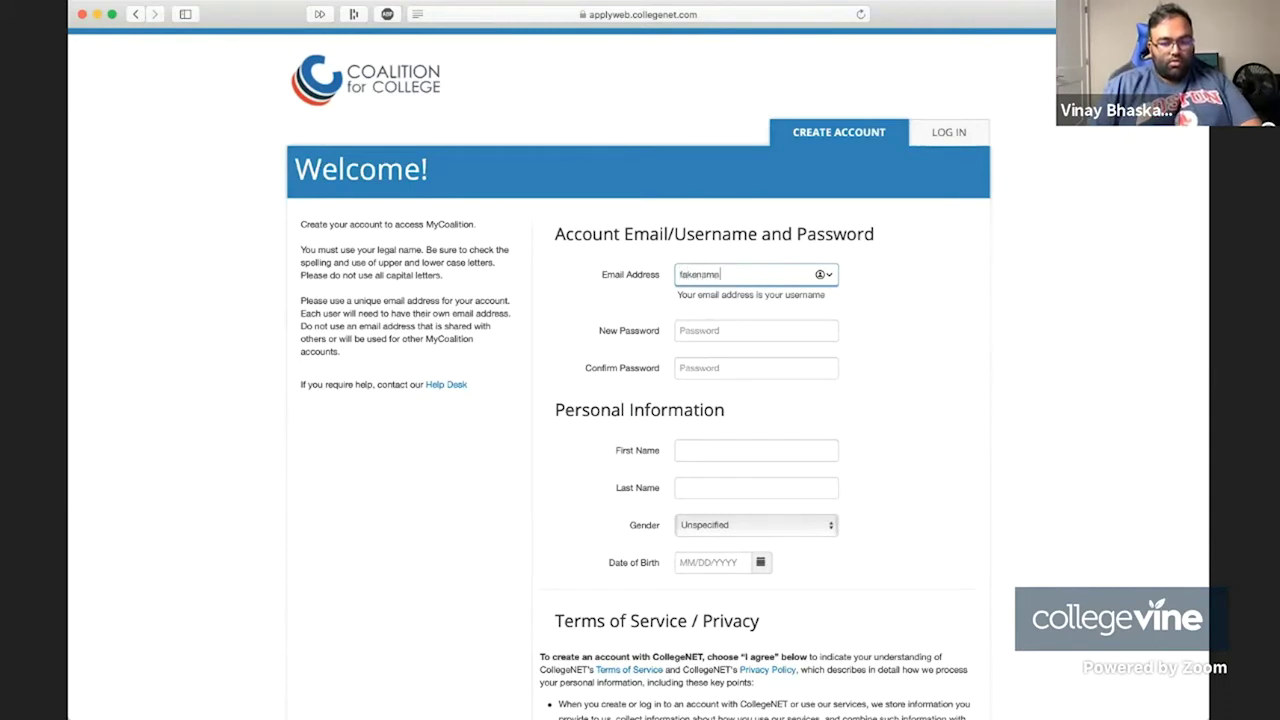
key("super+a")
key("BackSpace")
type("joh")
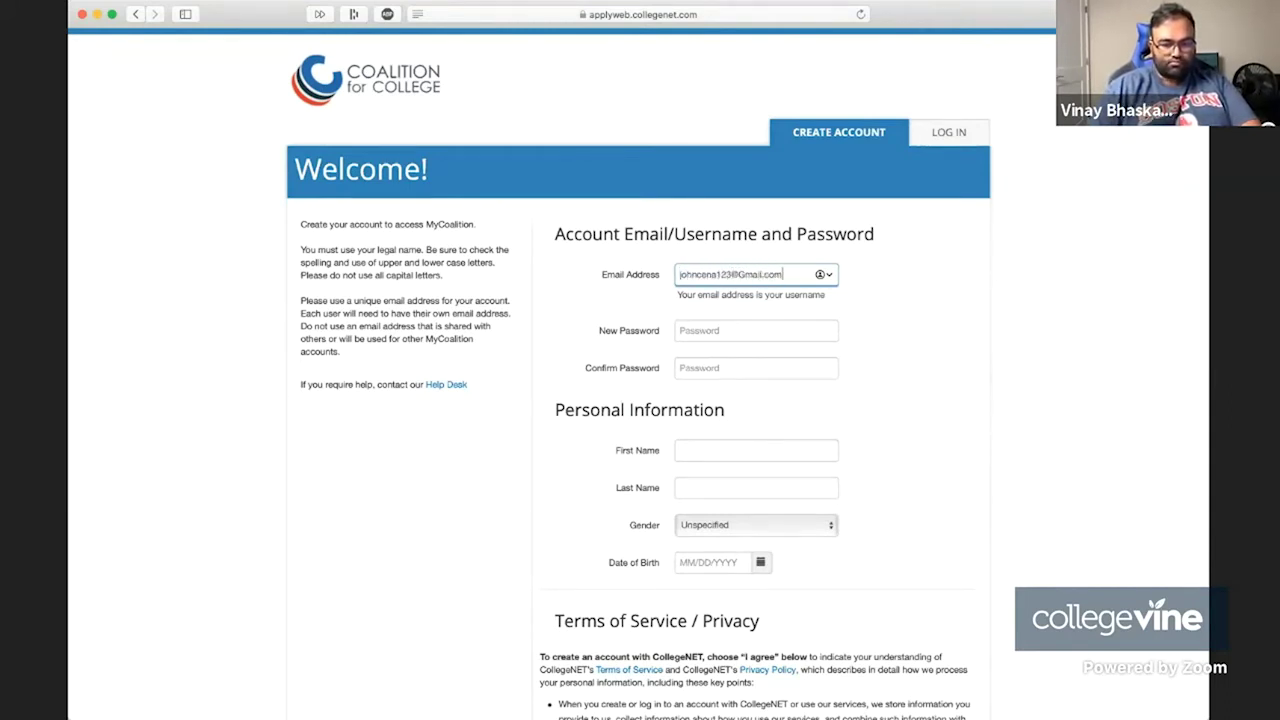
key("Tab")
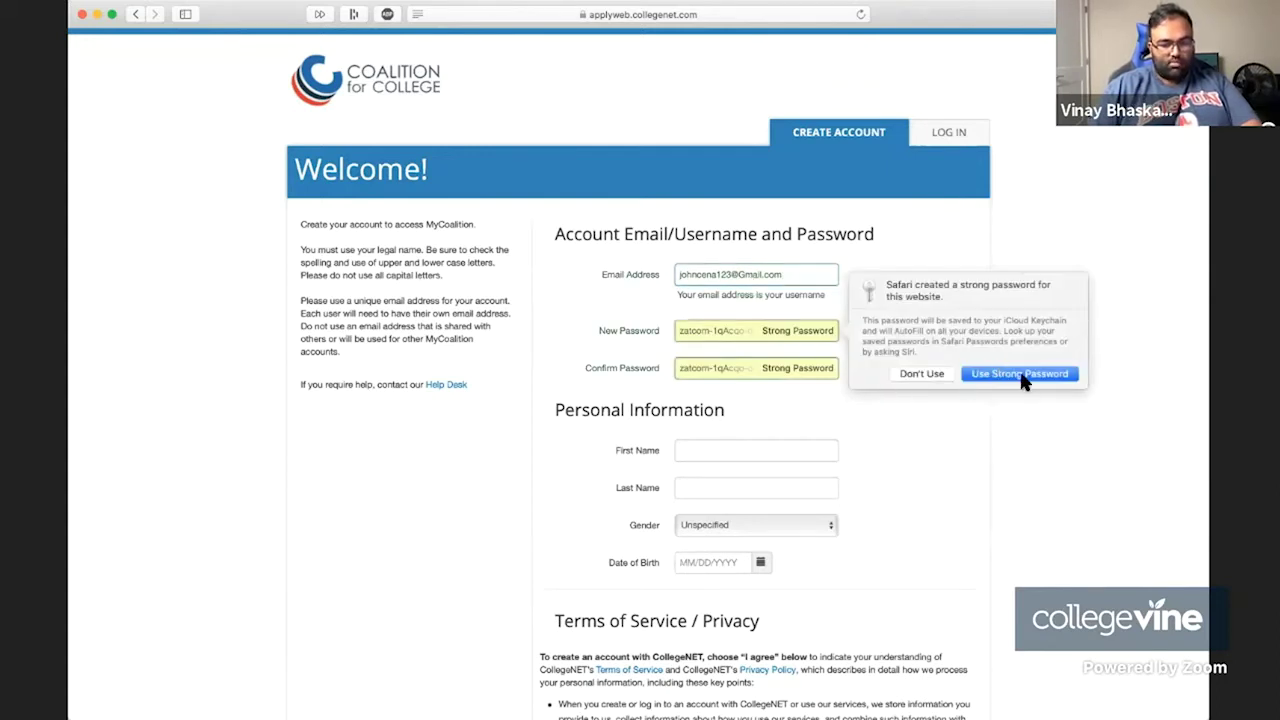
left_click(1003, 430)
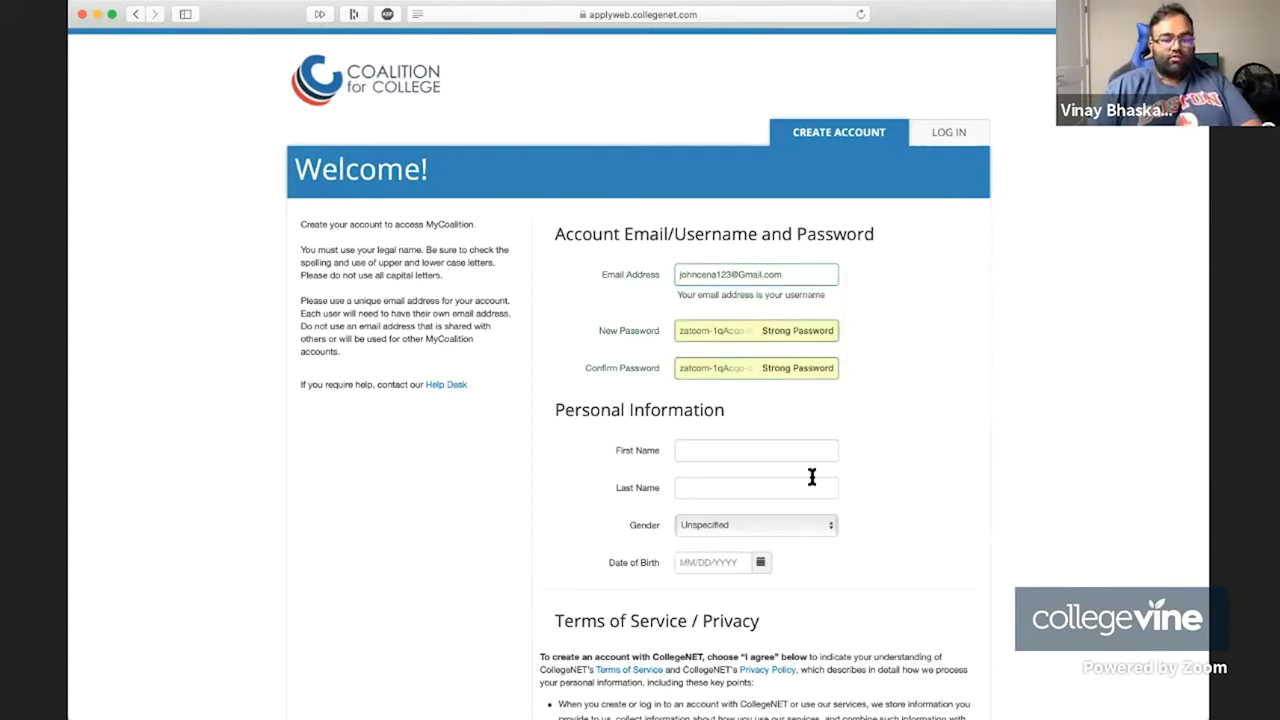
Enter the student's first and last name and set gender to Male.
left_click(743, 450)
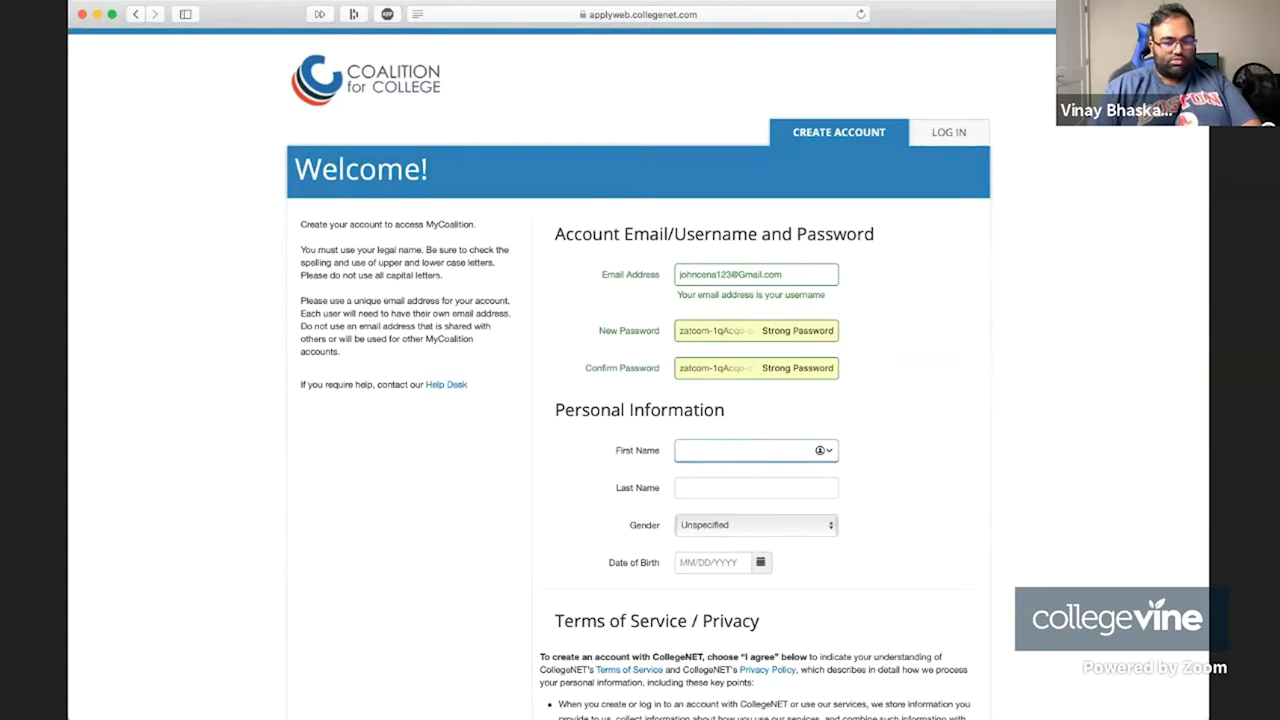
left_click(743, 487)
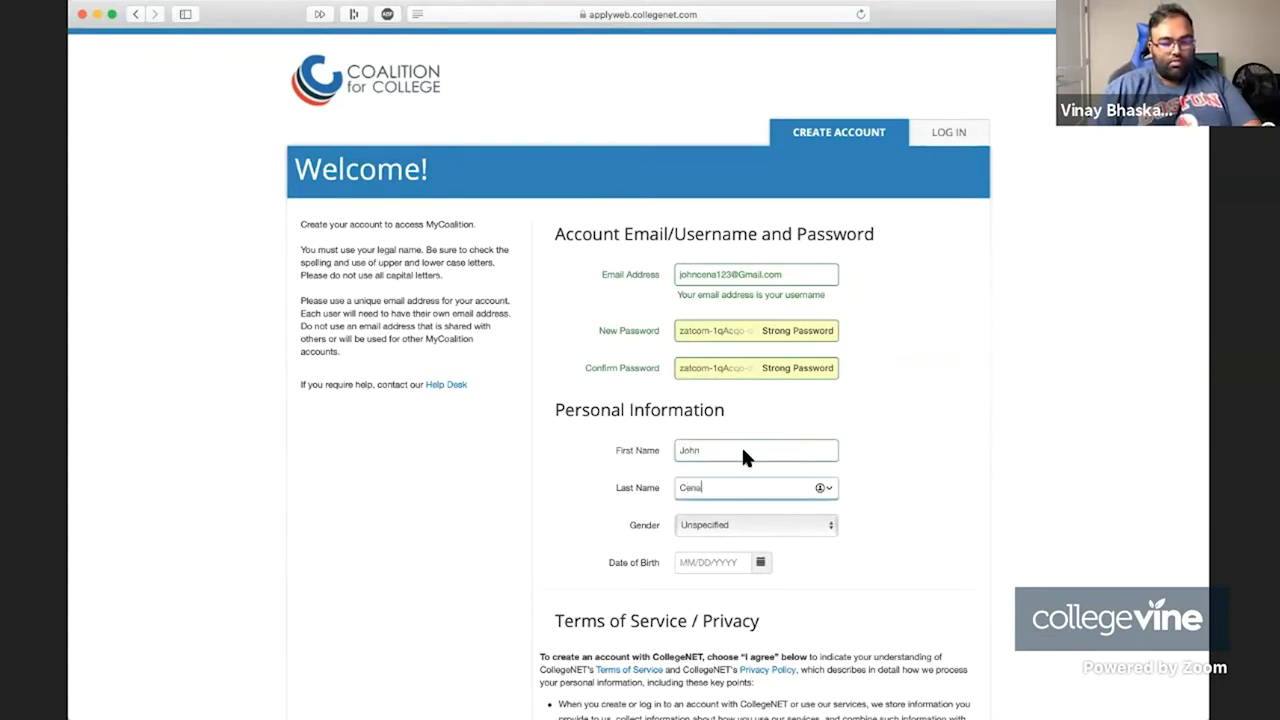
left_click(732, 529)
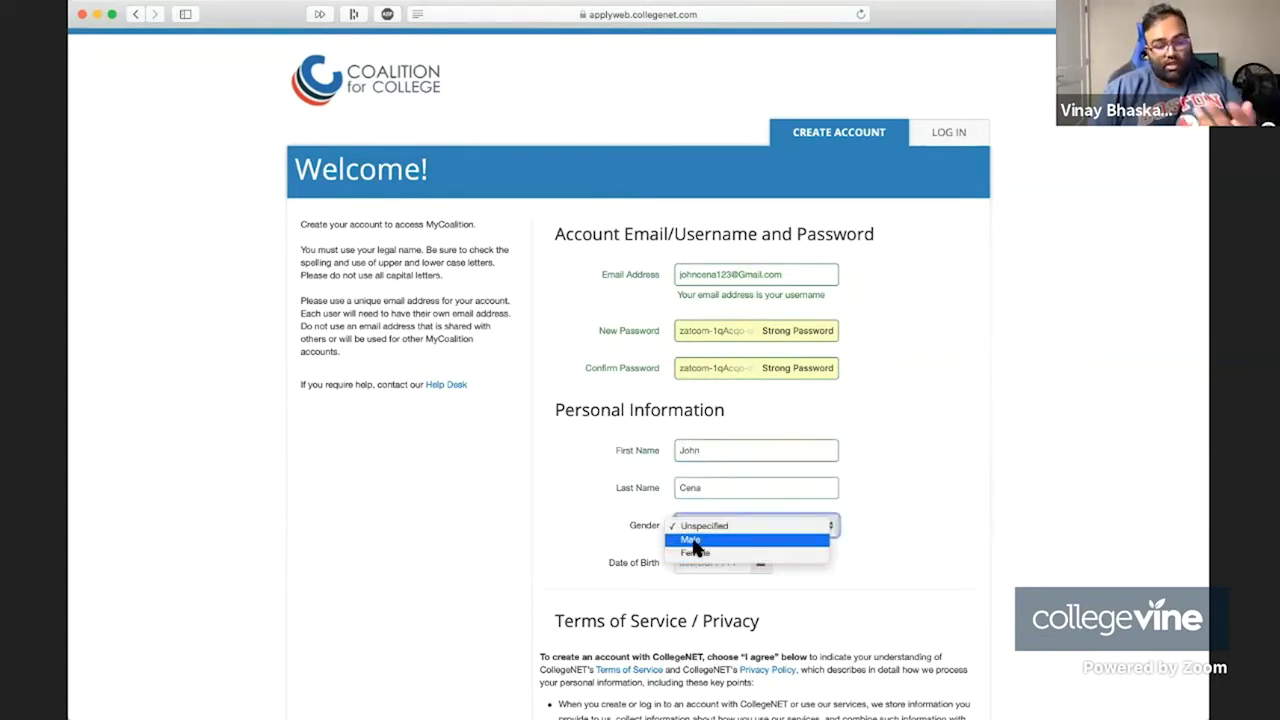
left_click(692, 540)
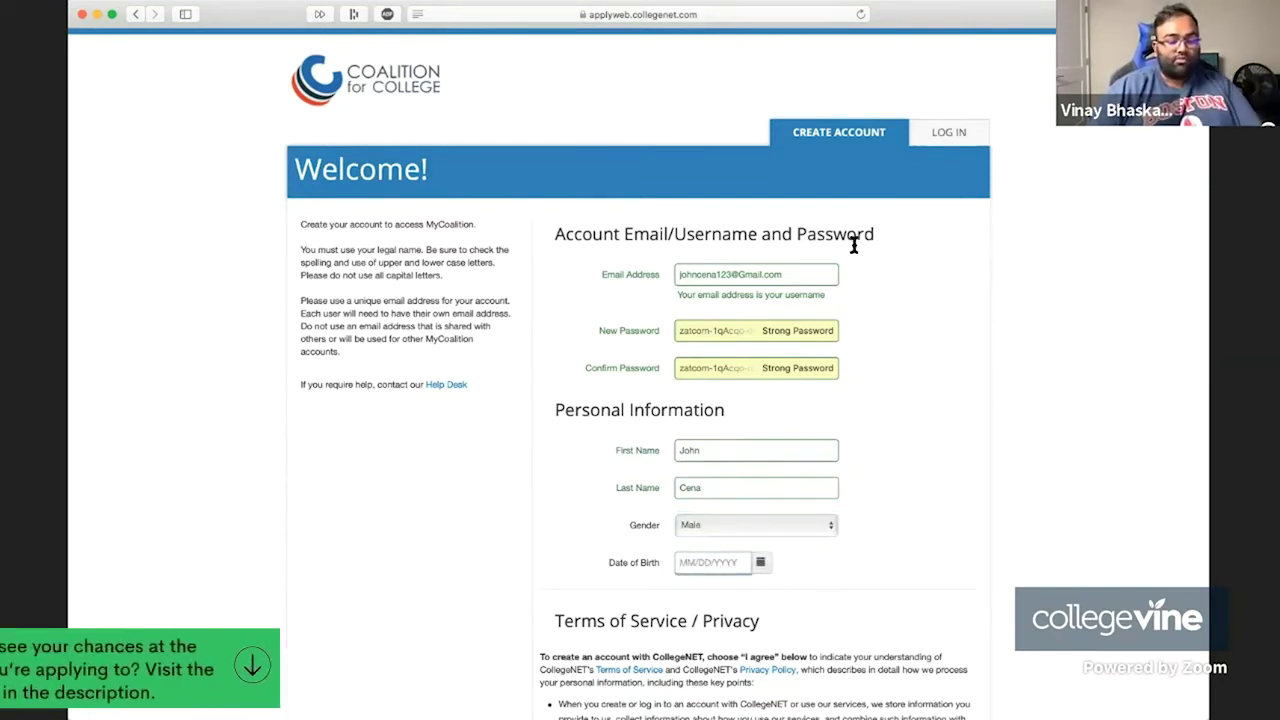
Set the date of birth to 07/04/2004.
key("Tab")
type("0")
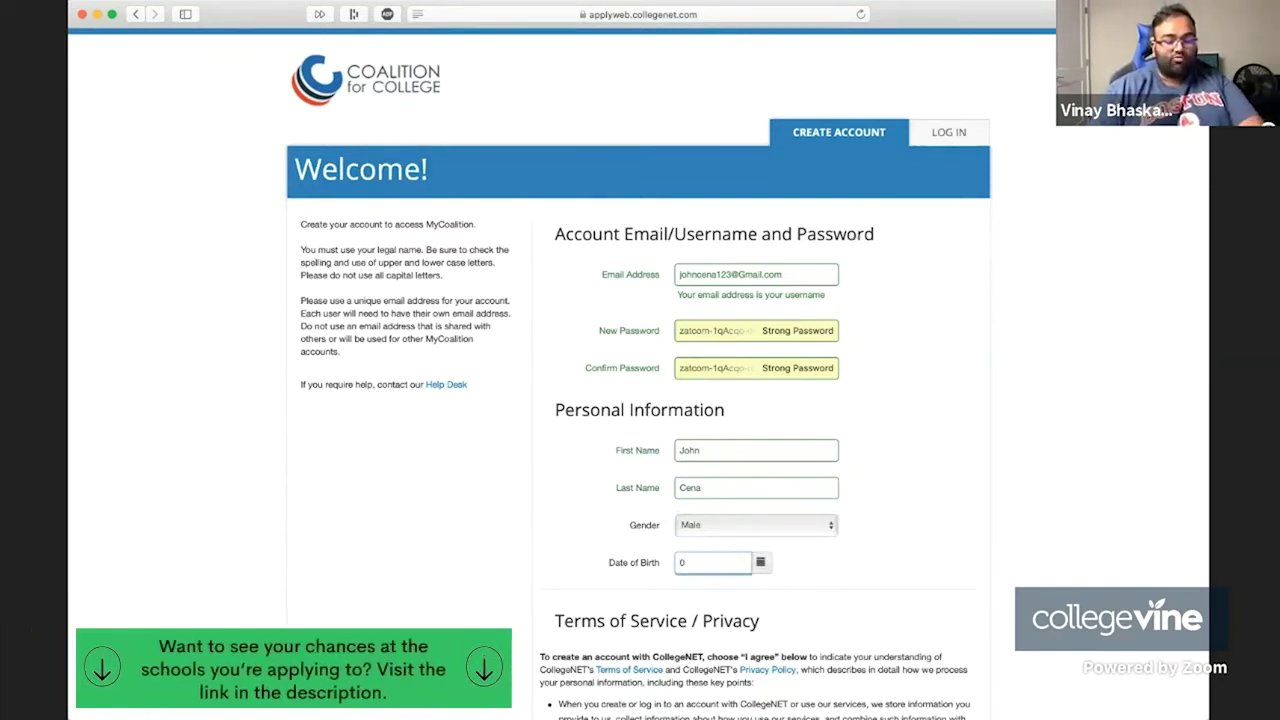
type("7/04/1998")
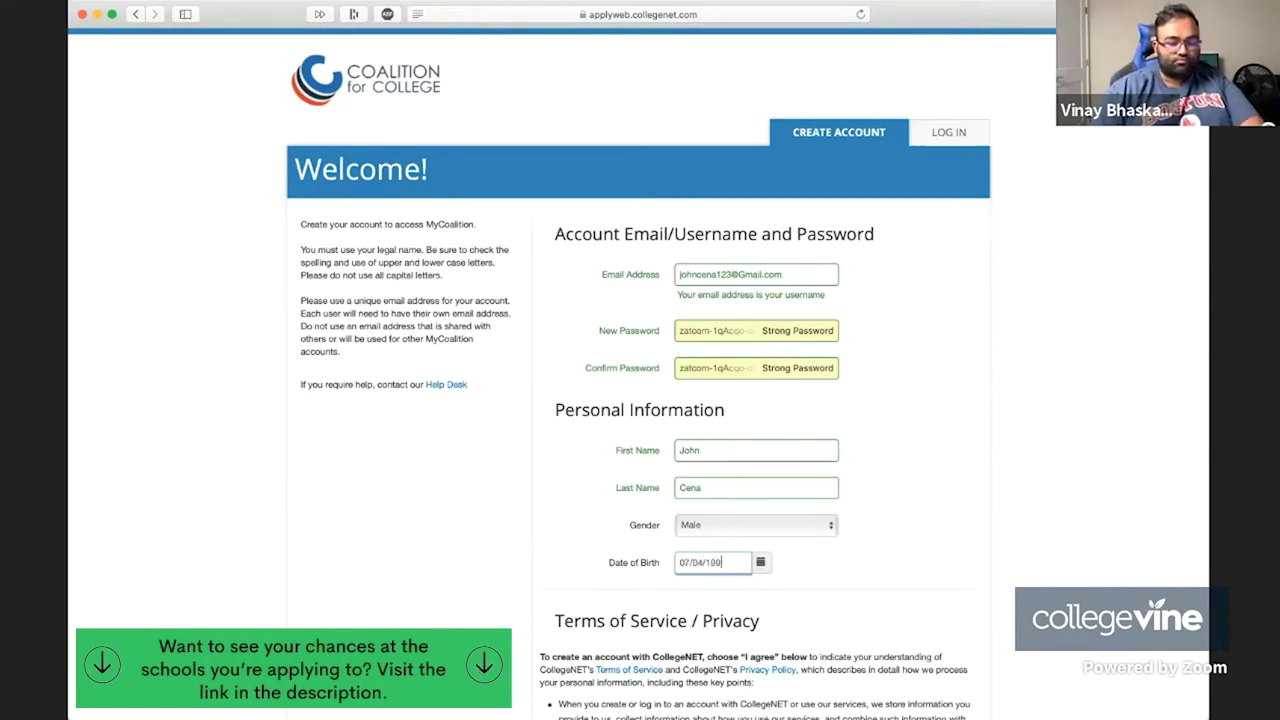
key("BackSpace")
key("BackSpace")
key("BackSpace")
key("BackSpace")
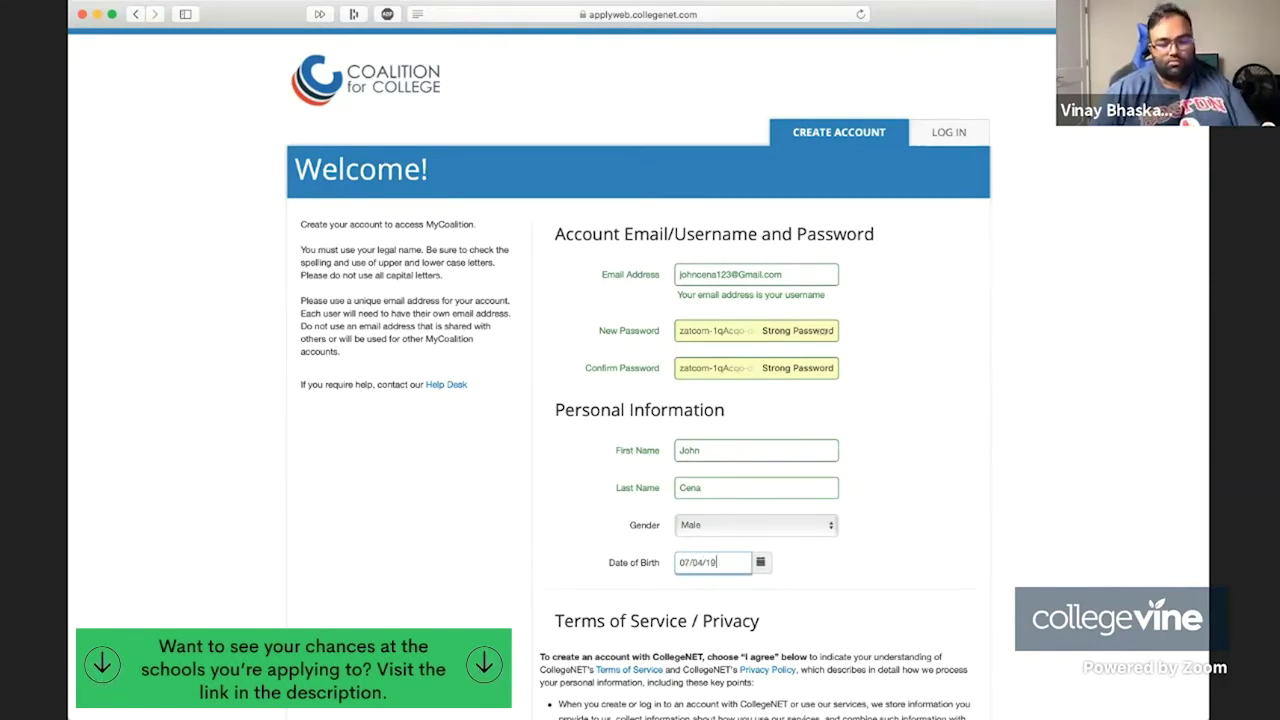
type("2000")
key("BackSpace")
type("2")
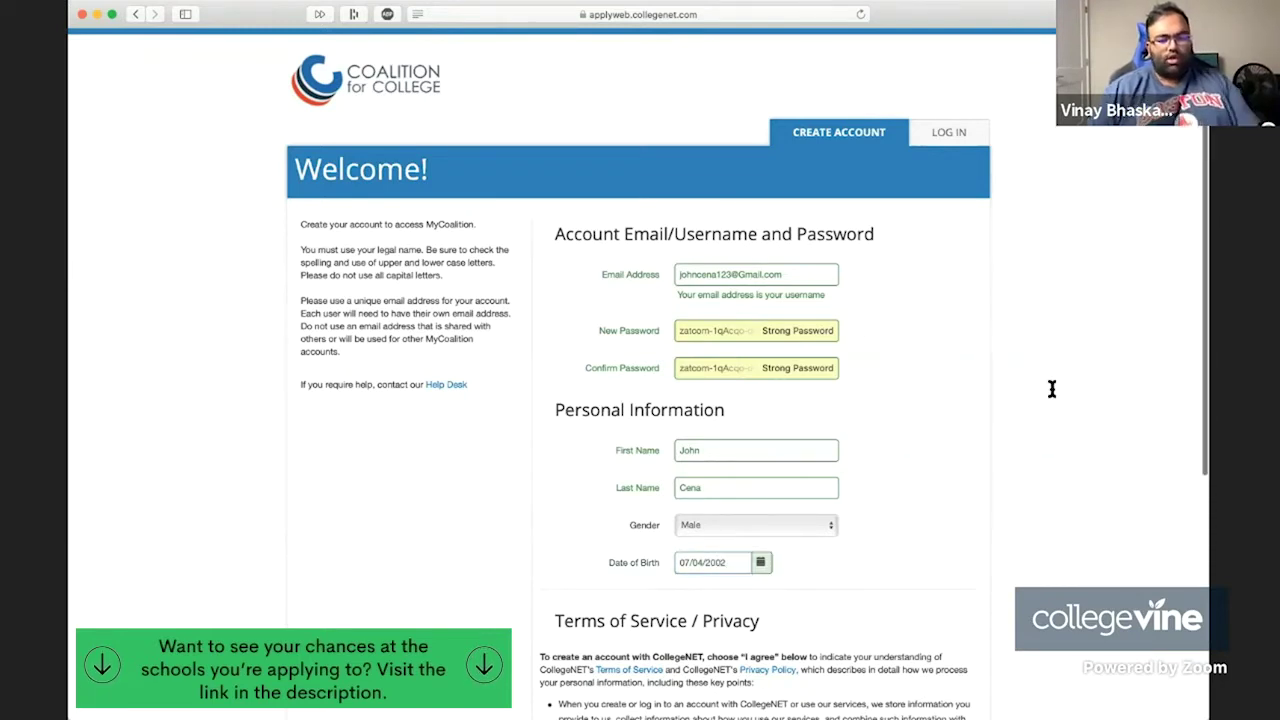
scroll(1054, 389, "down", 5)
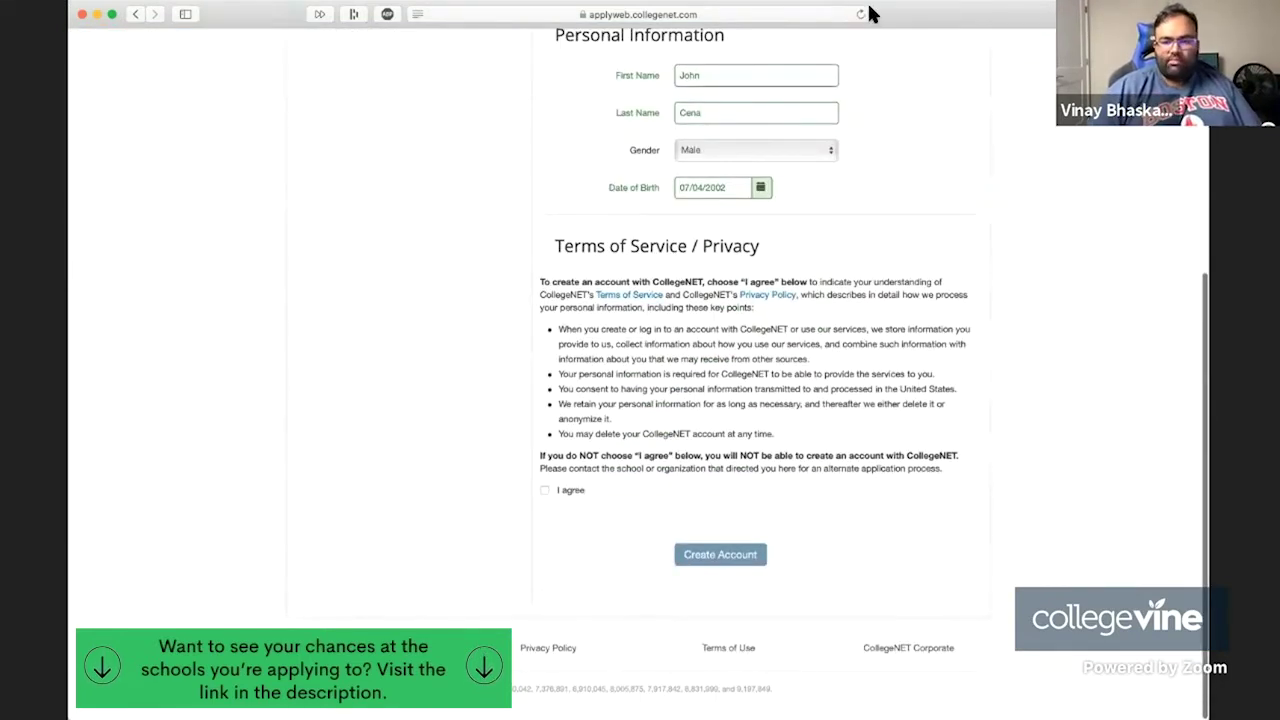
left_click(726, 188)
key("BackSpace")
type("4")
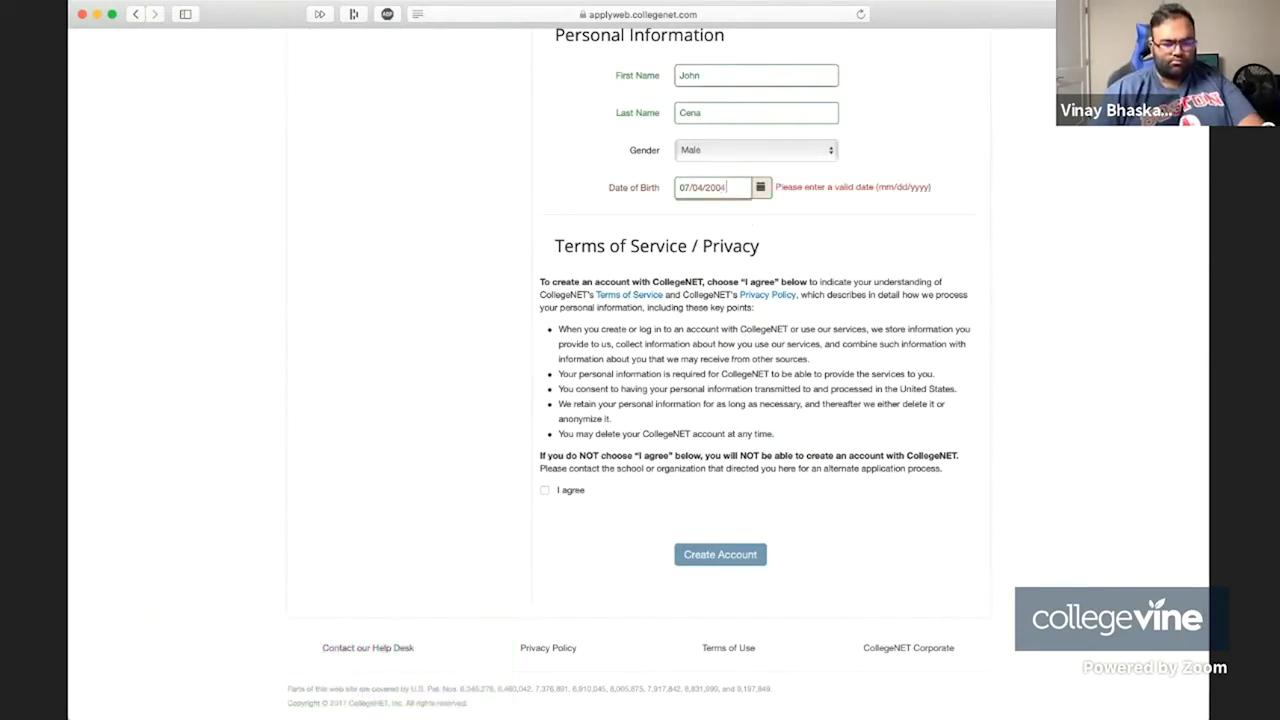
Agree to the terms of service and submit the account registration.
left_click_drag(569, 249, 714, 469)
left_click(560, 249)
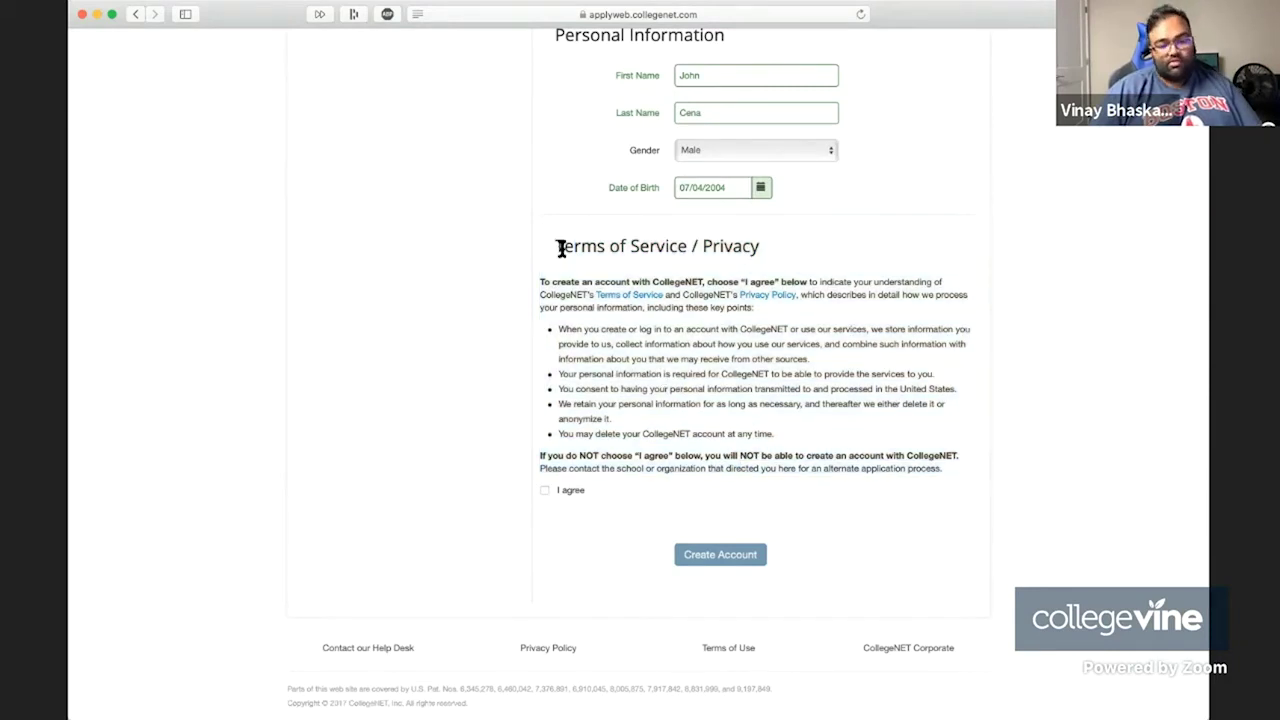
left_click(553, 492)
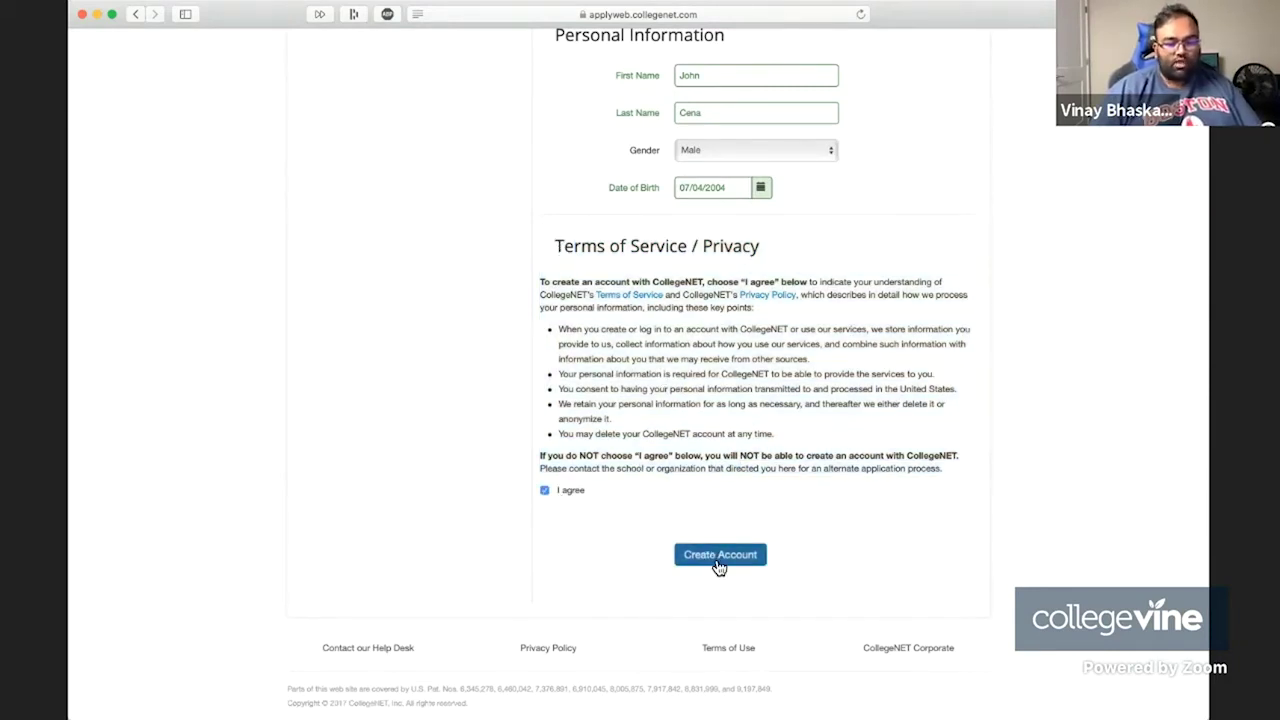
left_click(718, 566)
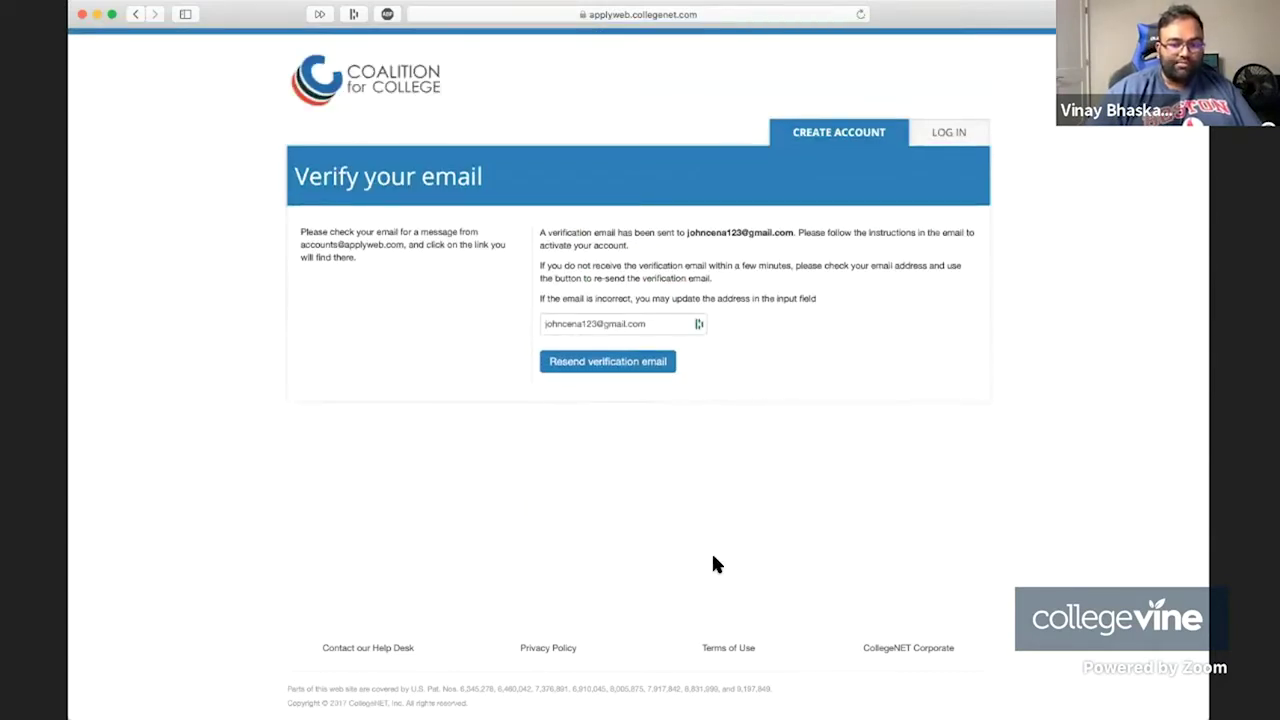
Replace the email on the Verify your email page with the correct address.
double_click(607, 329)
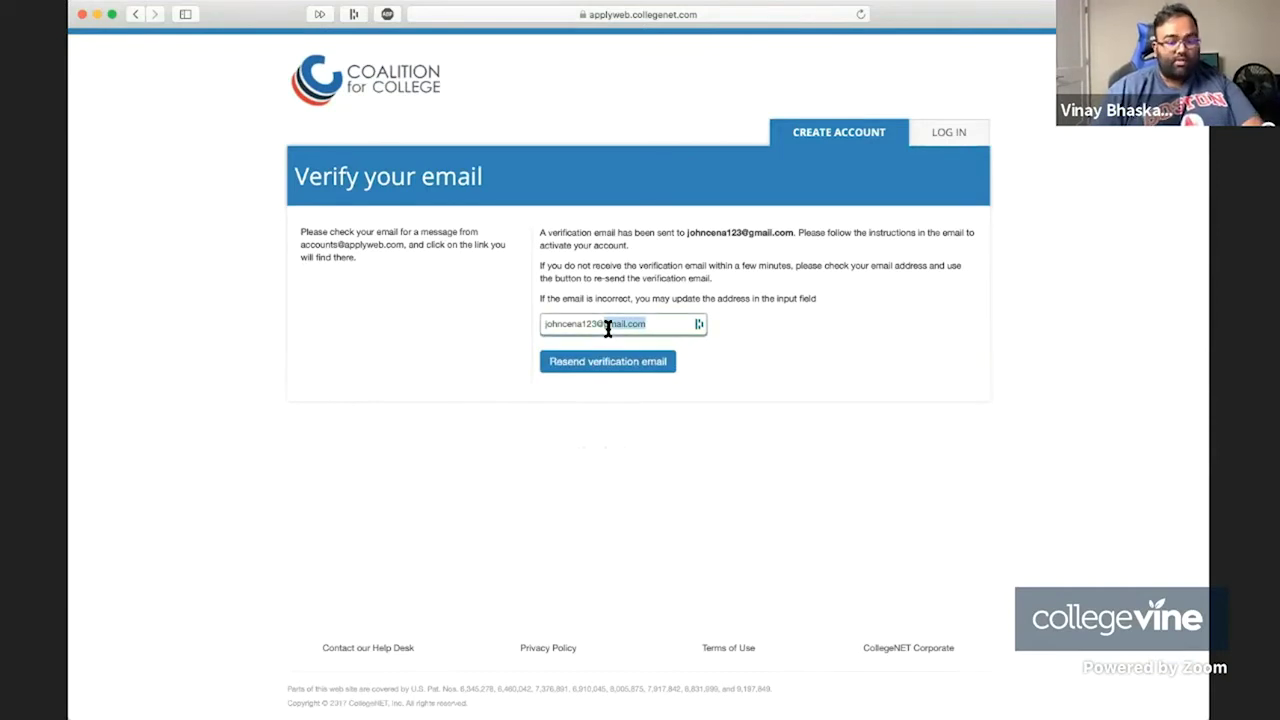
triple_click(607, 329)
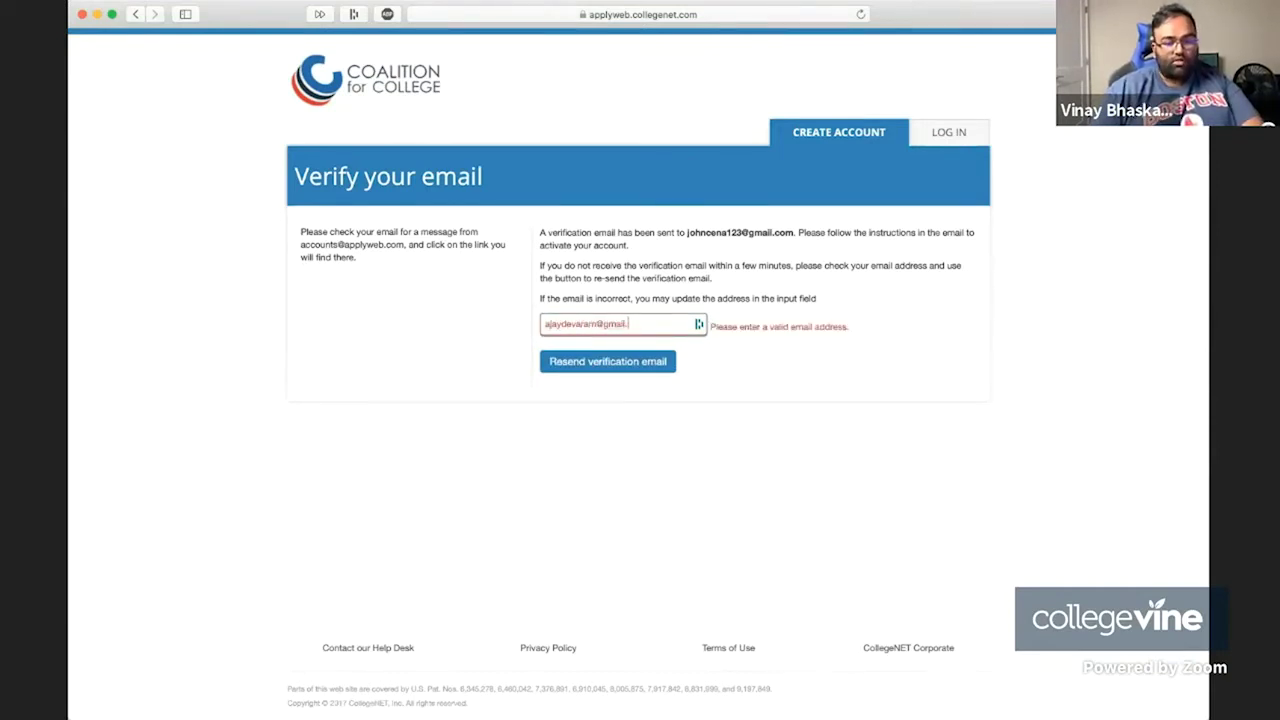
key("super+a")
key("BackSpace")
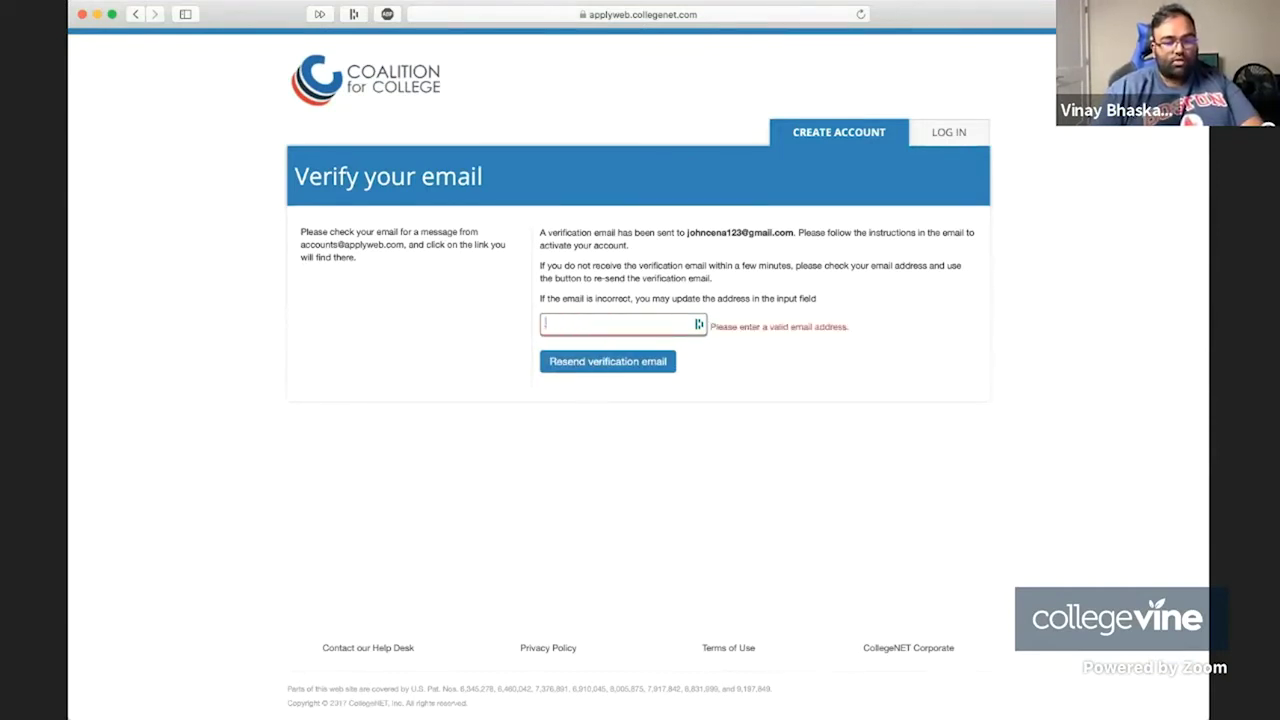
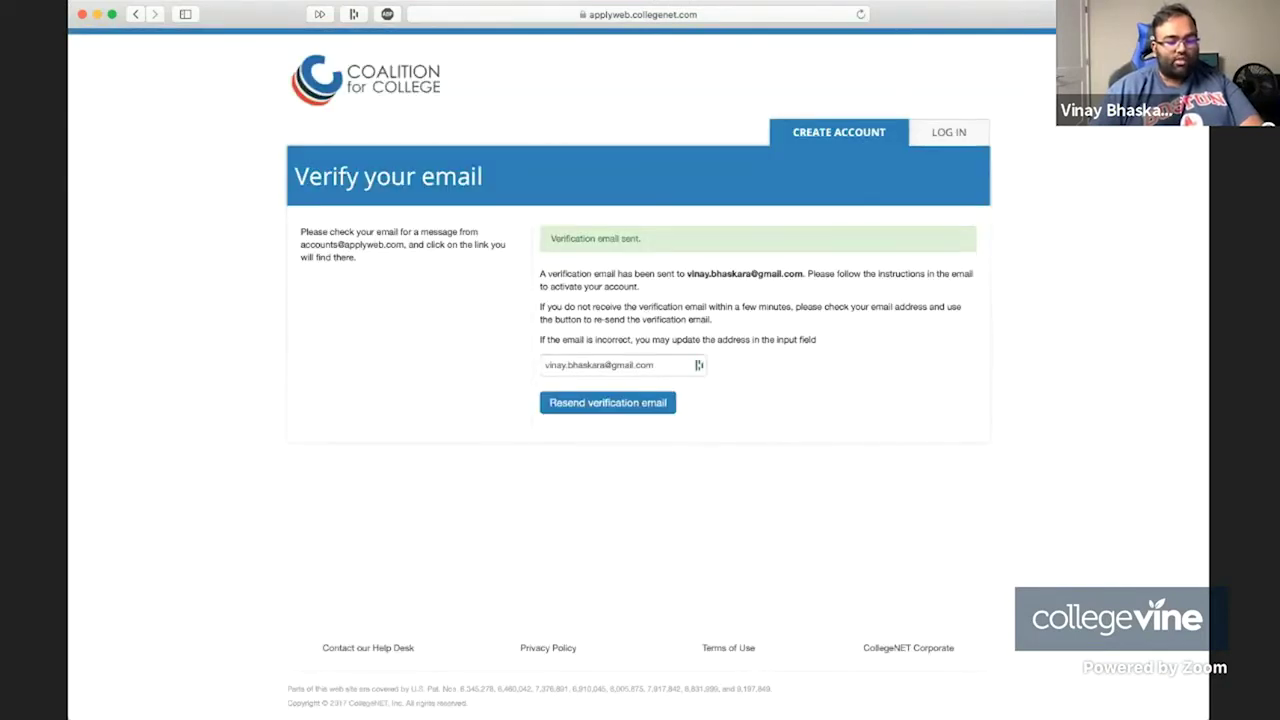
key("super+Tab")
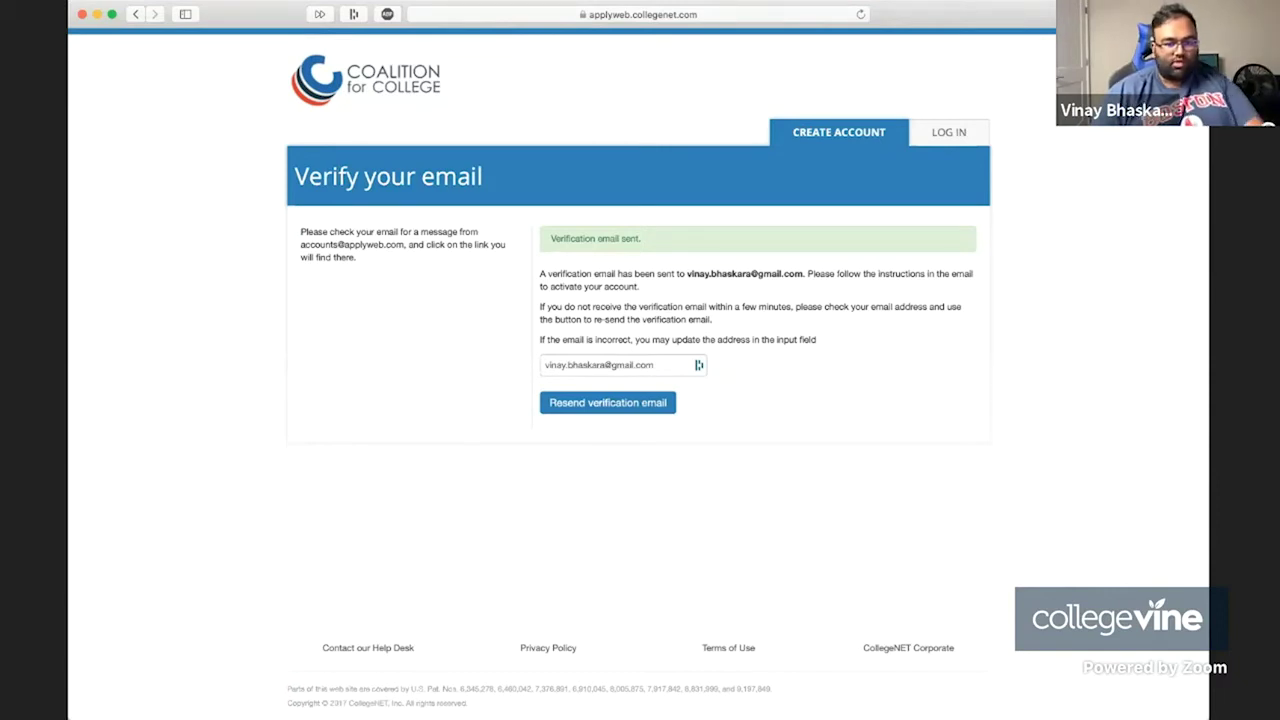
key("super+t")
Load the Coalition log-in page in a new tab and try logging in with the autofilled credentials.
key("super+v")
key("Return")
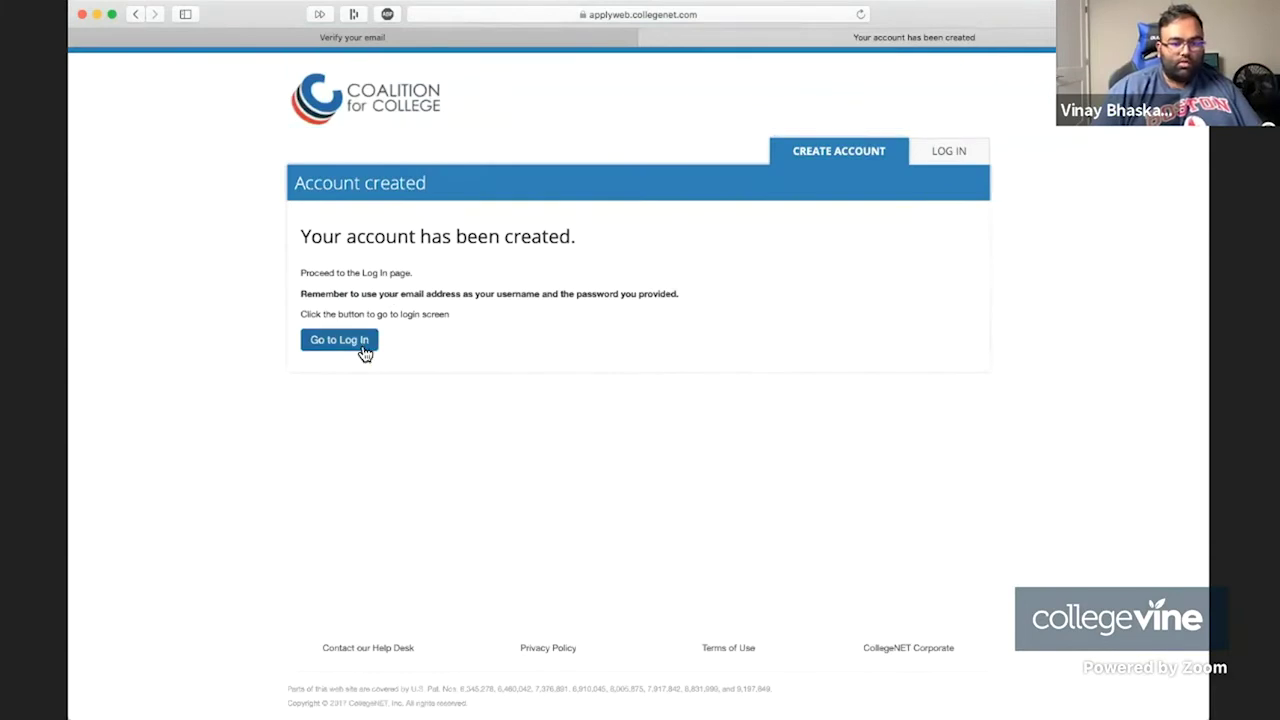
left_click(358, 342)
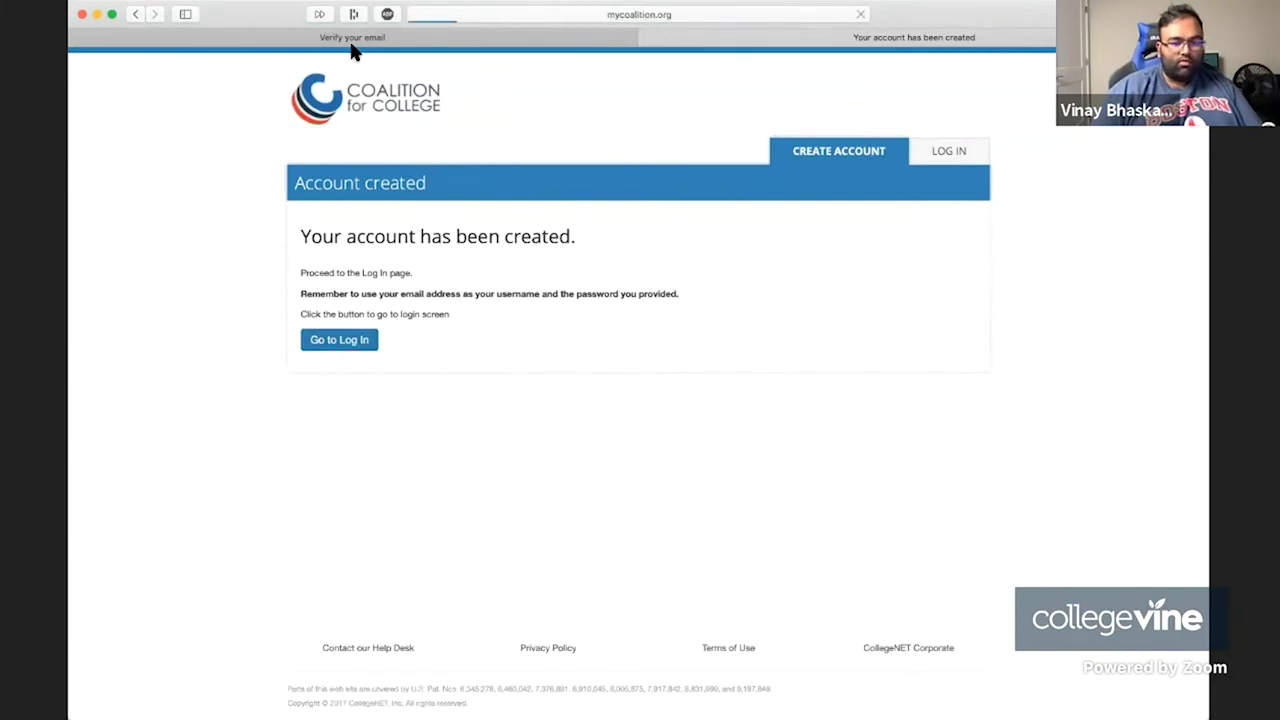
left_click(77, 38)
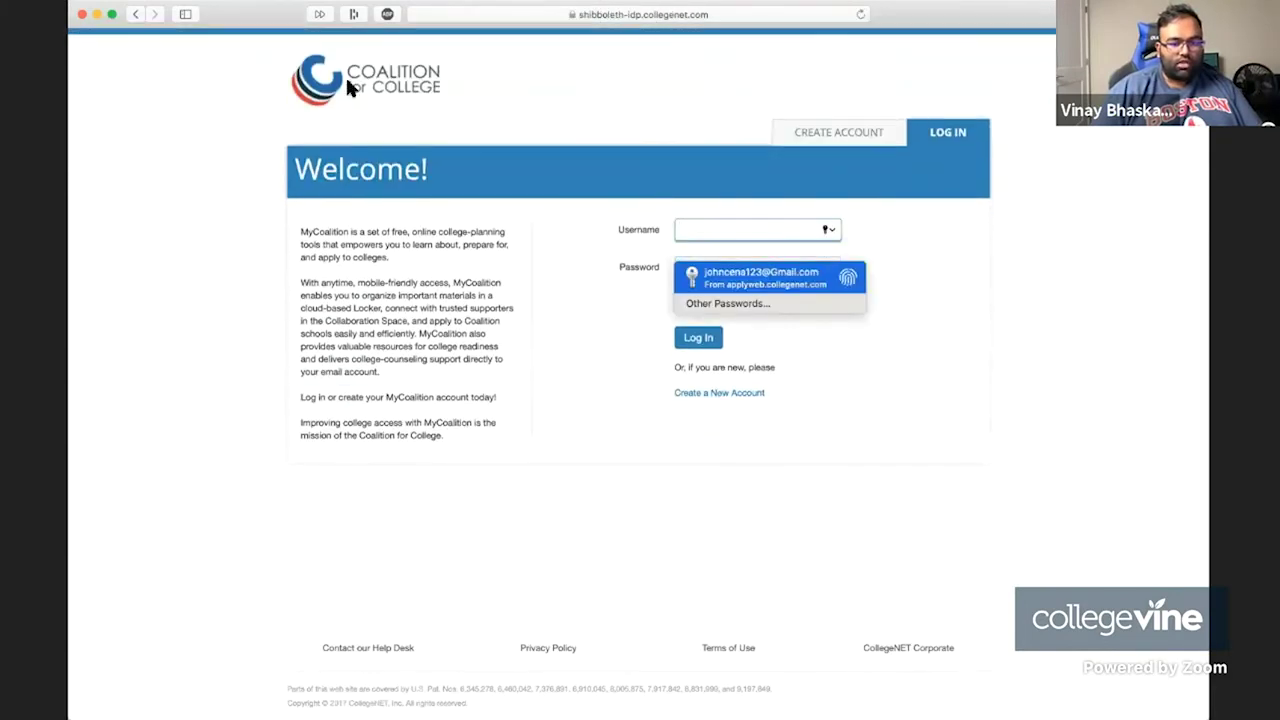
left_click(717, 216)
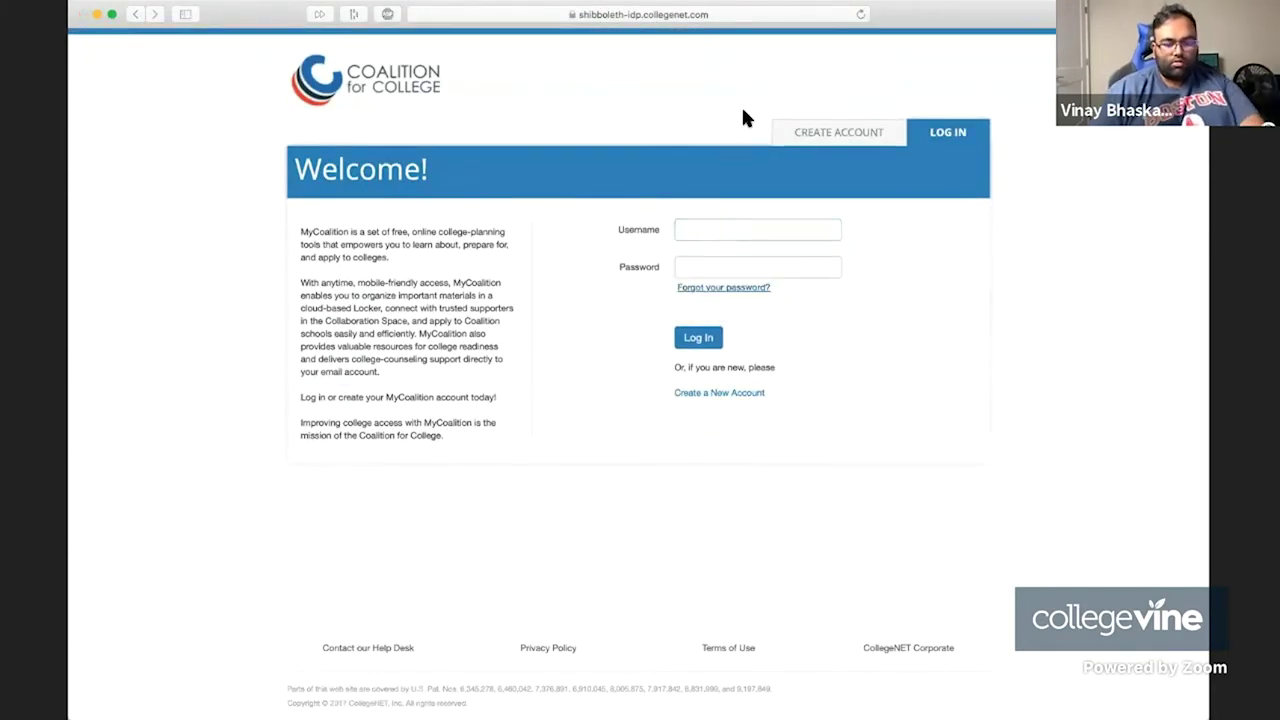
left_click(757, 229)
left_click_drag(790, 229, 663, 218)
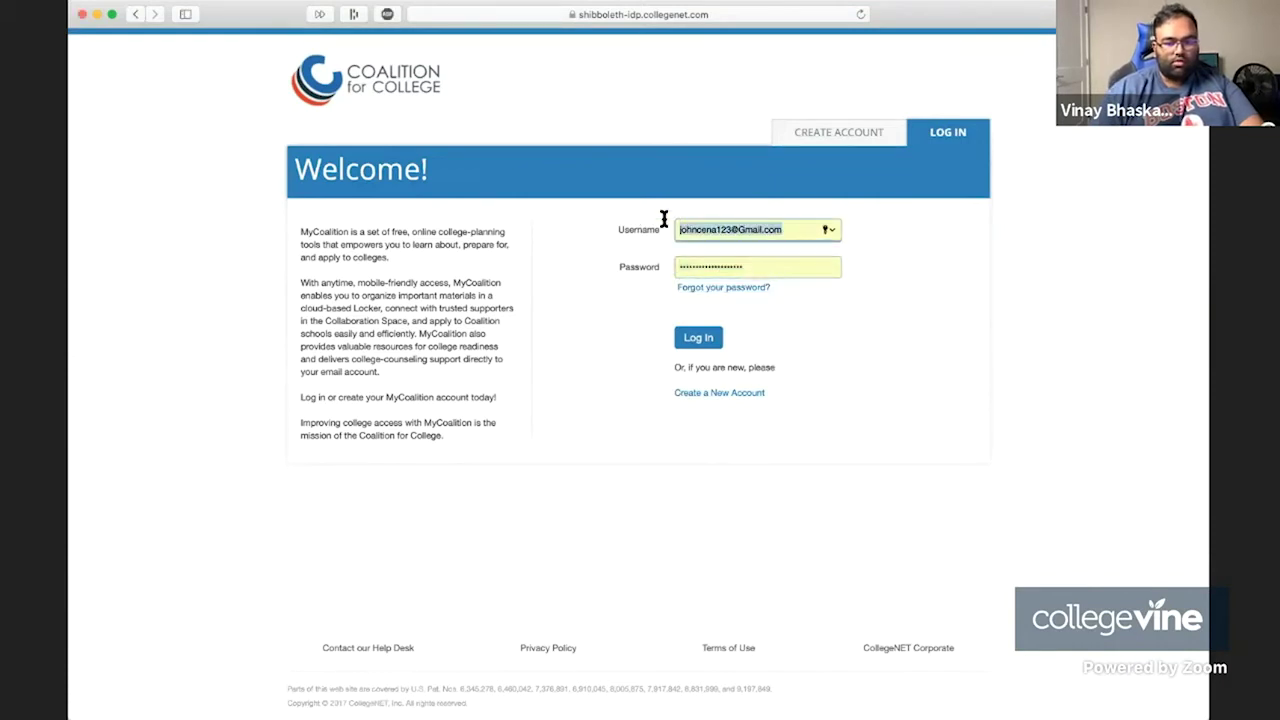
type("your email")
key("super+z")
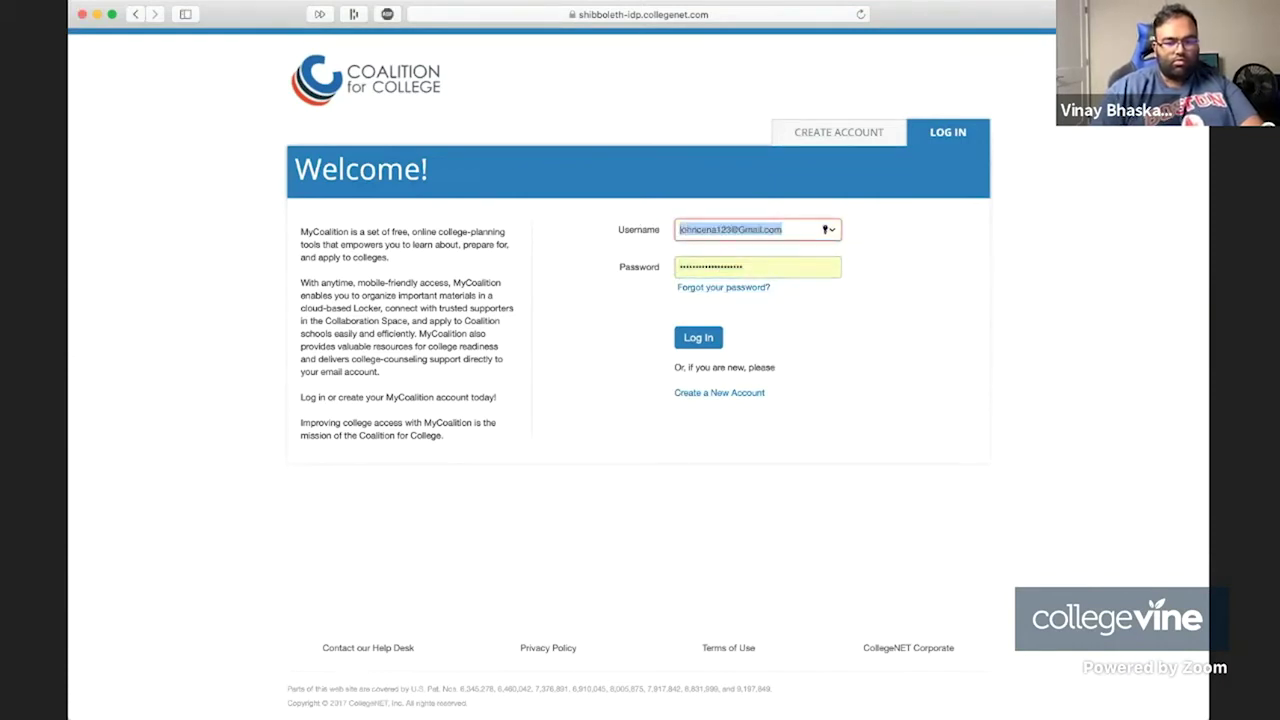
left_click(700, 338)
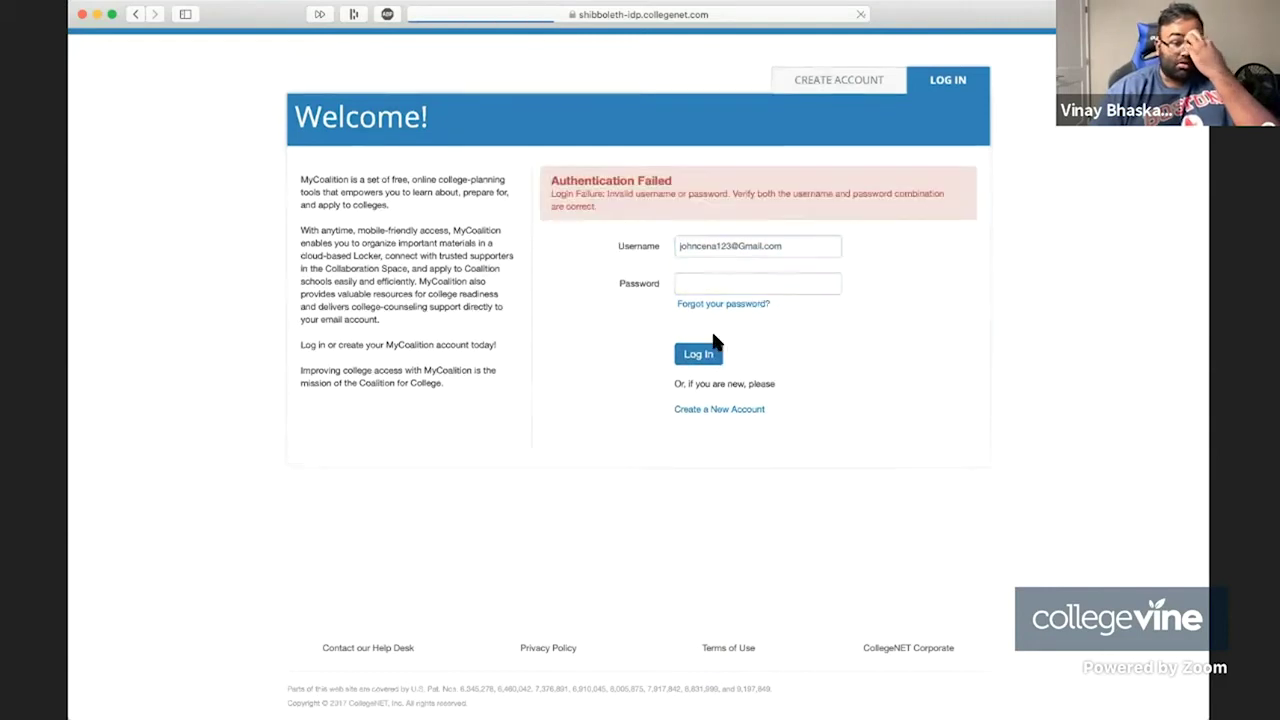
After the failed attempt, retype the account email with the saved password and log in.
type("vina")
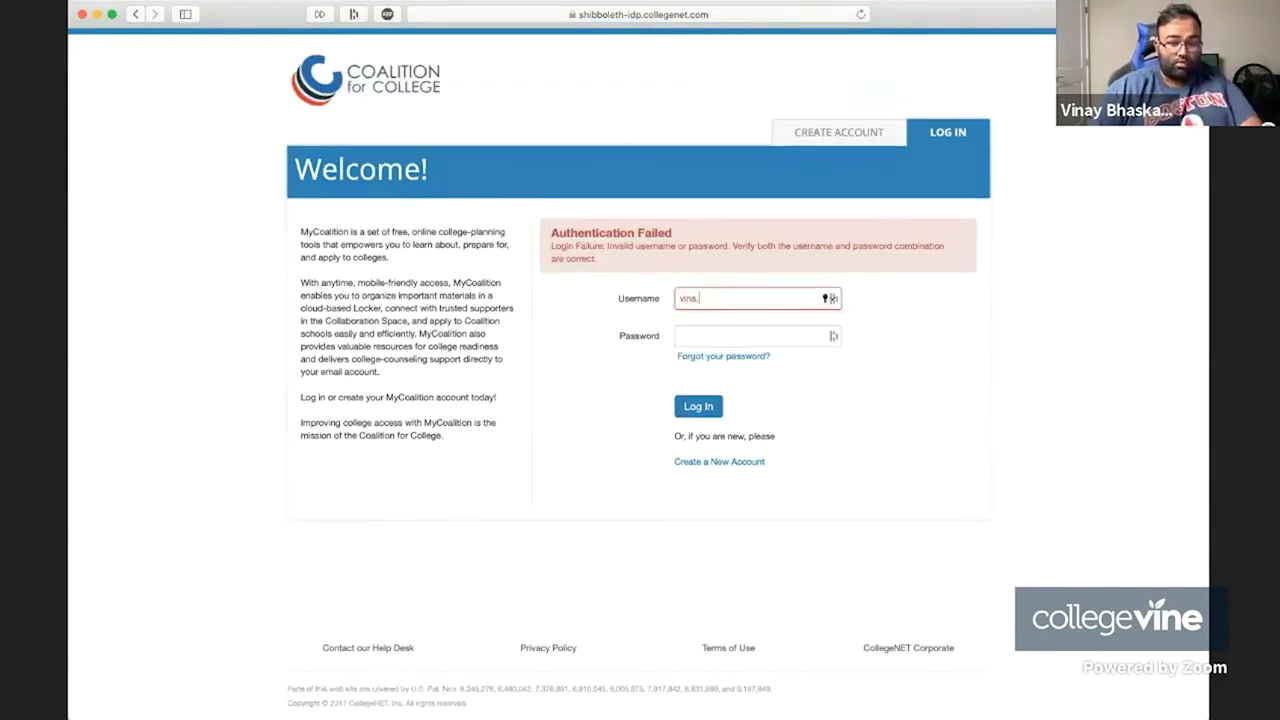
left_click(741, 331)
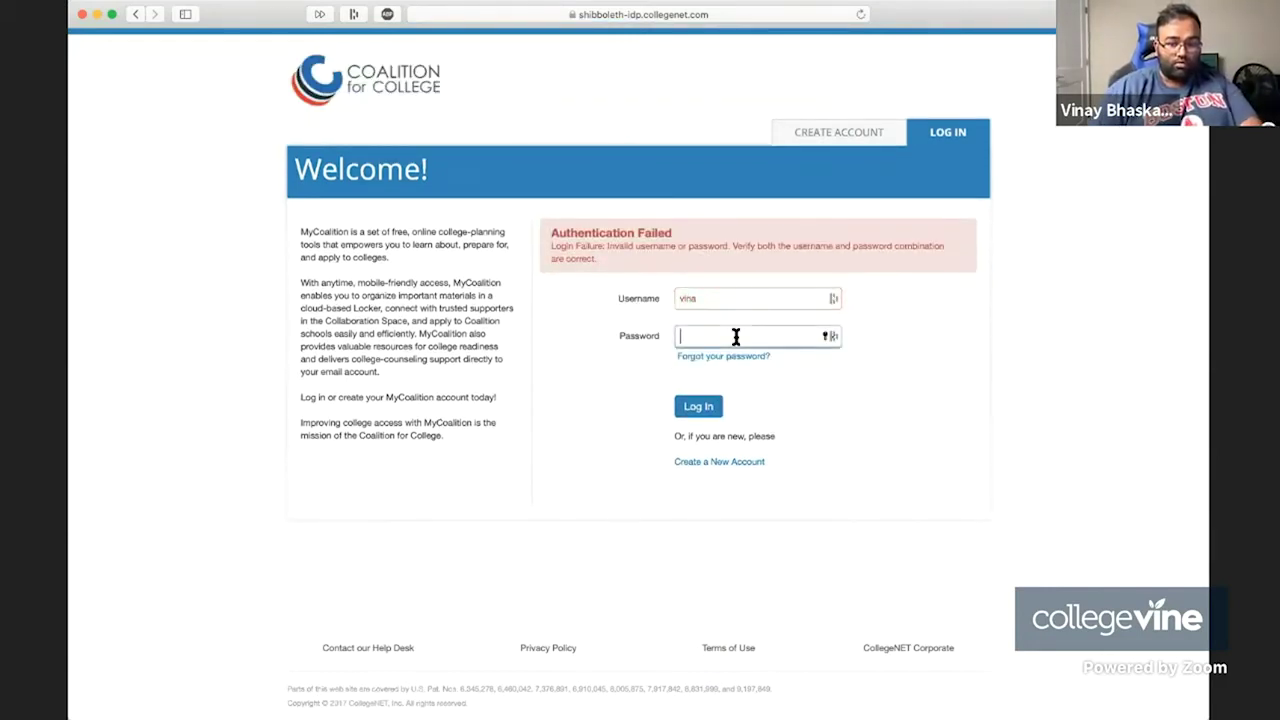
left_click(823, 334)
key("Escape")
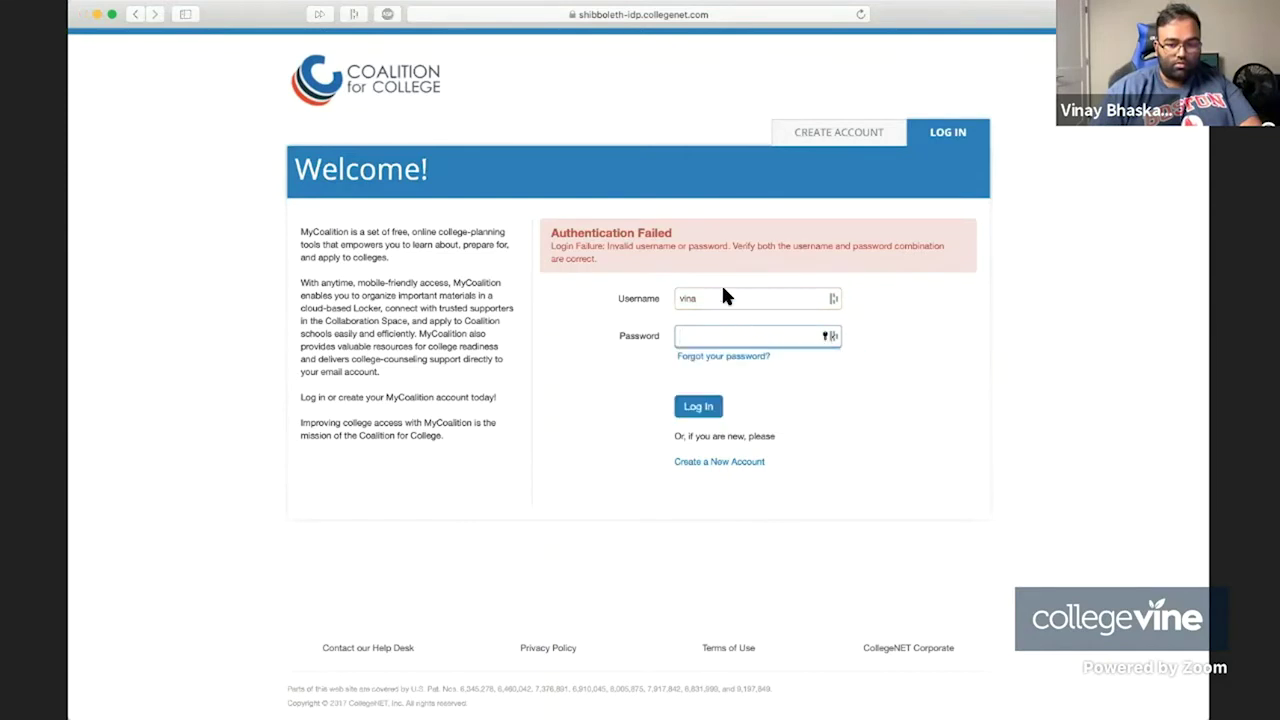
left_click(697, 215)
key("Tab")
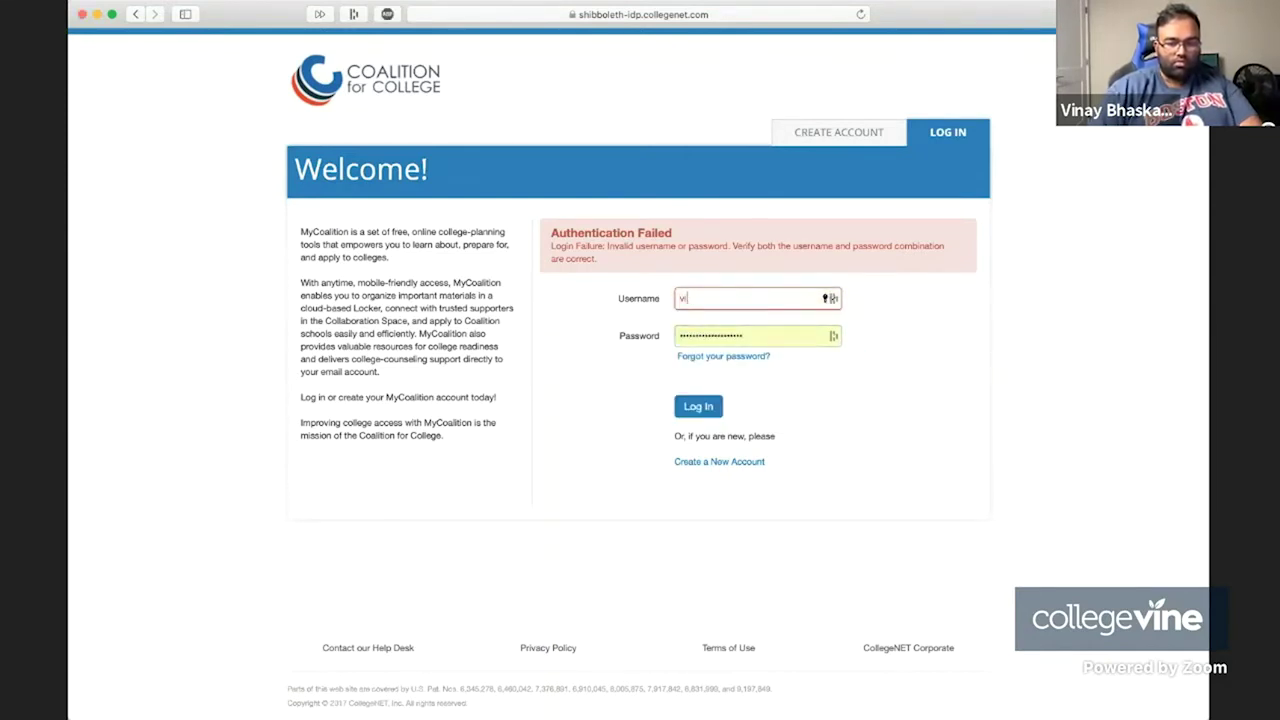
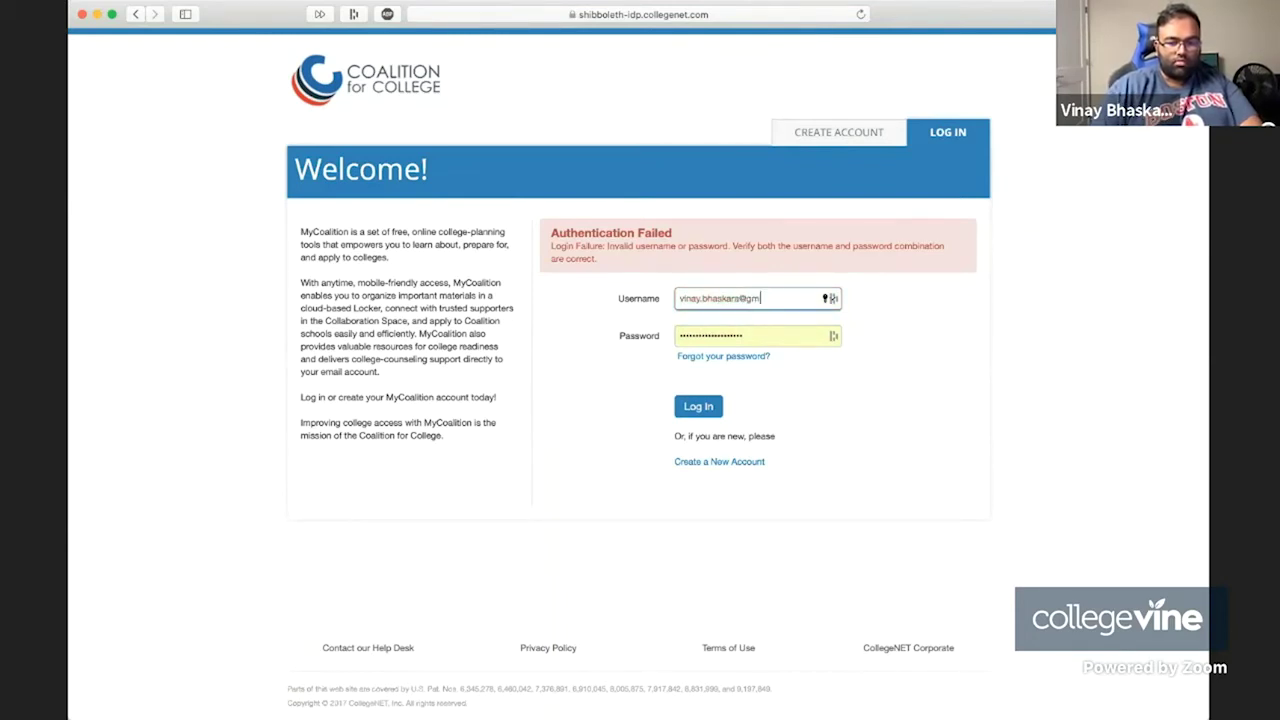
key("Return")
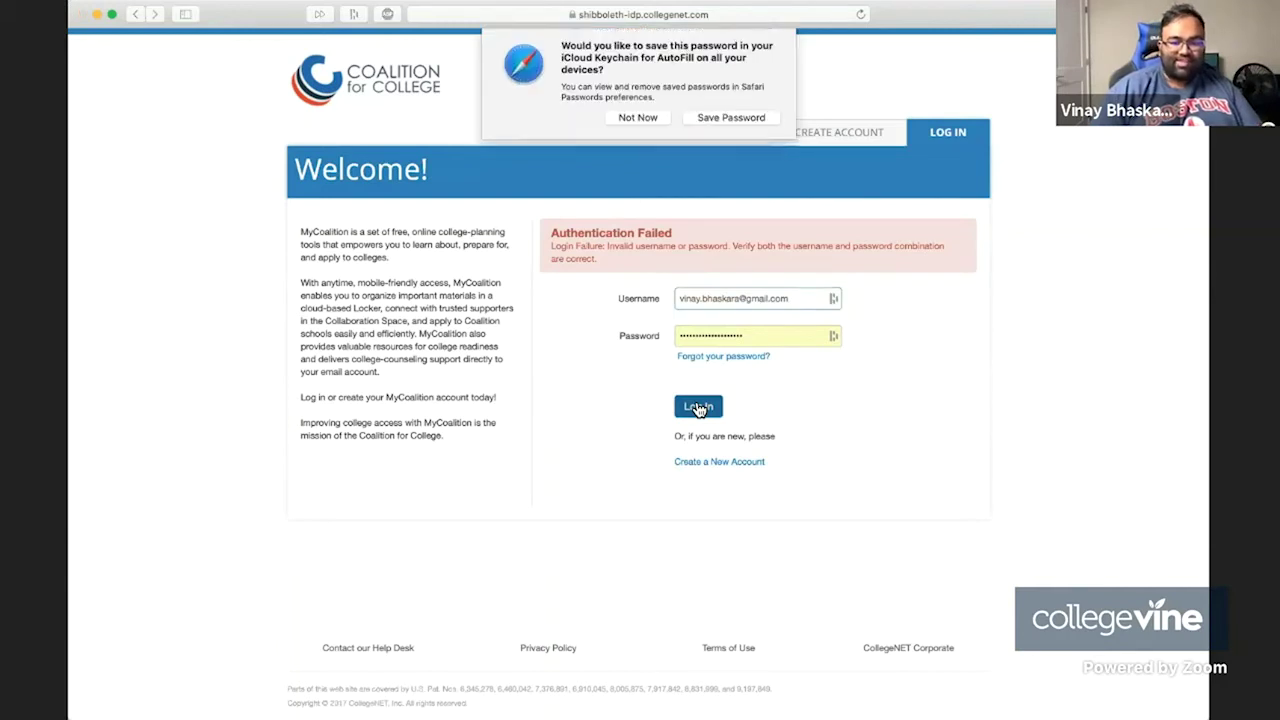
left_click(733, 120)
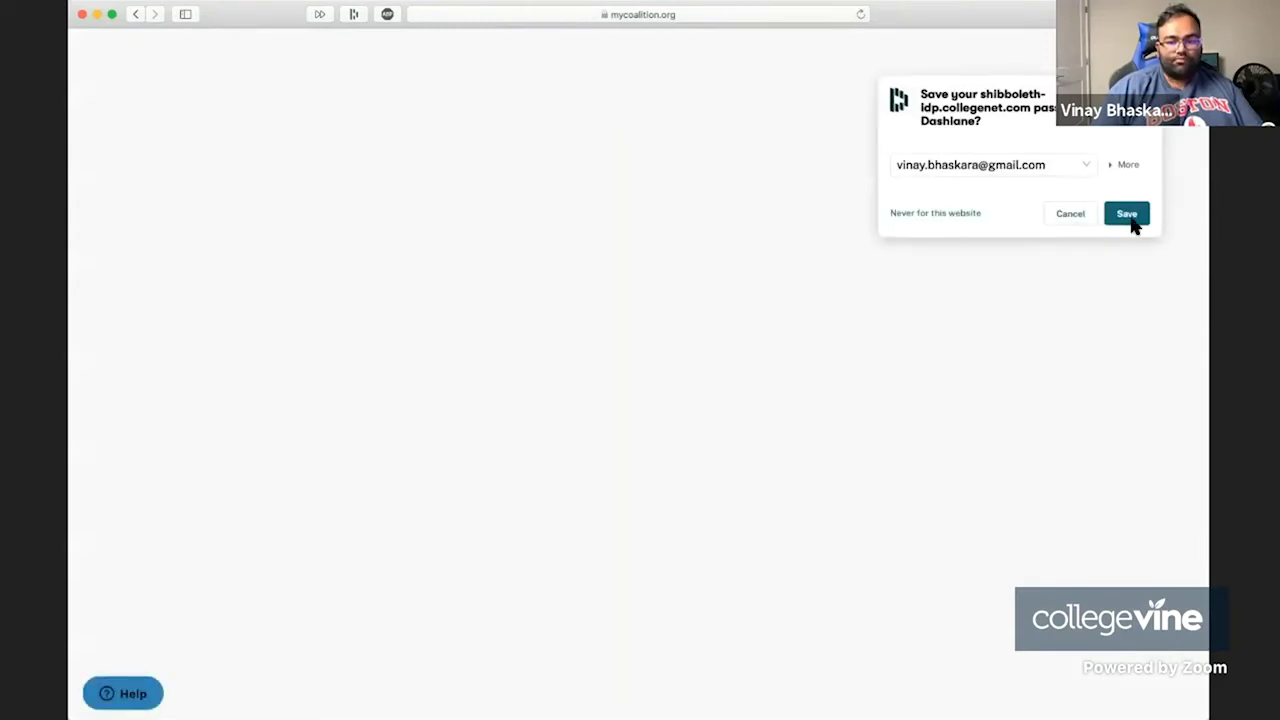
Save the login in Dashlane and continue with the Student role.
left_click(1122, 212)
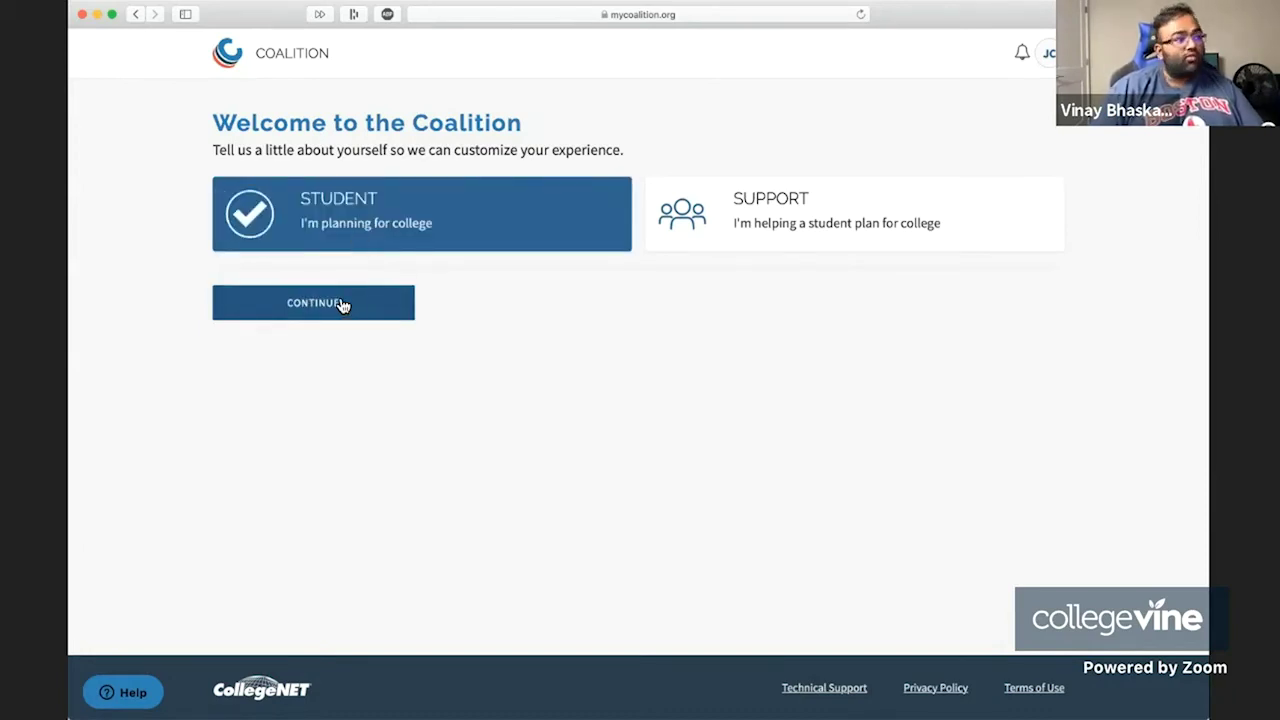
left_click(341, 305)
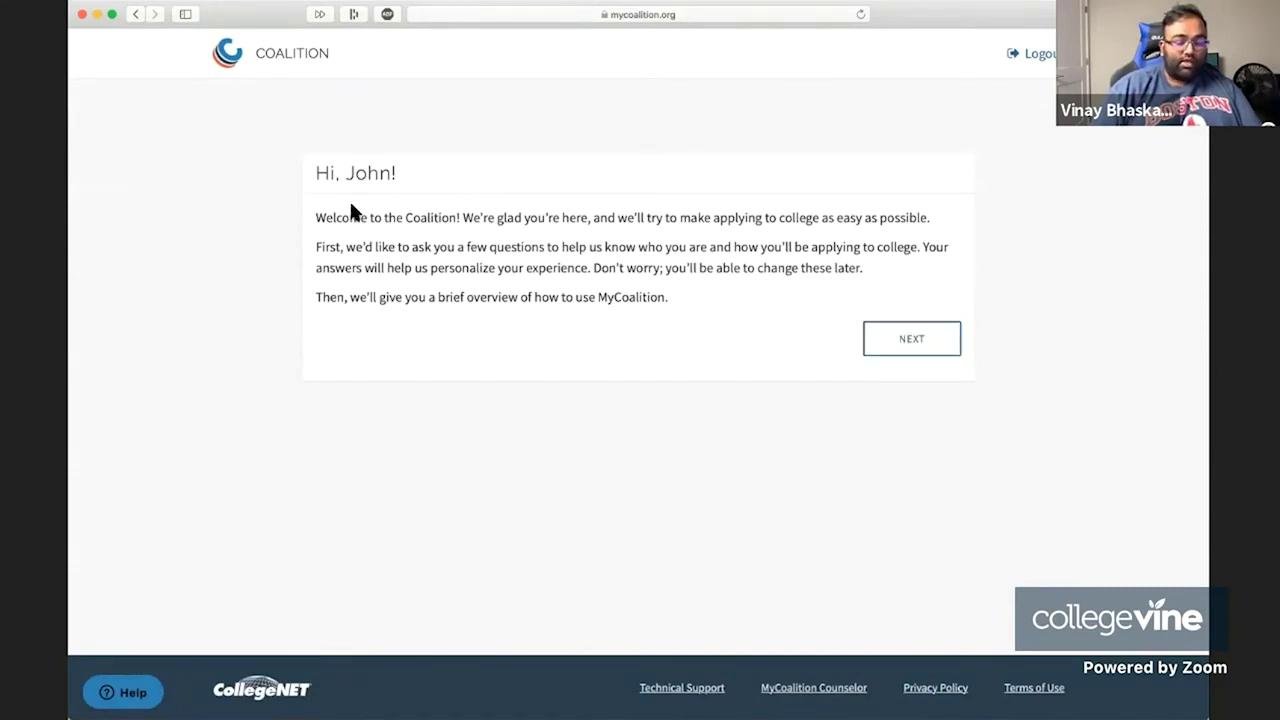
Choose High School / Secondary School enrollment with a June 2021 graduation date.
left_click_drag(315, 171, 709, 318)
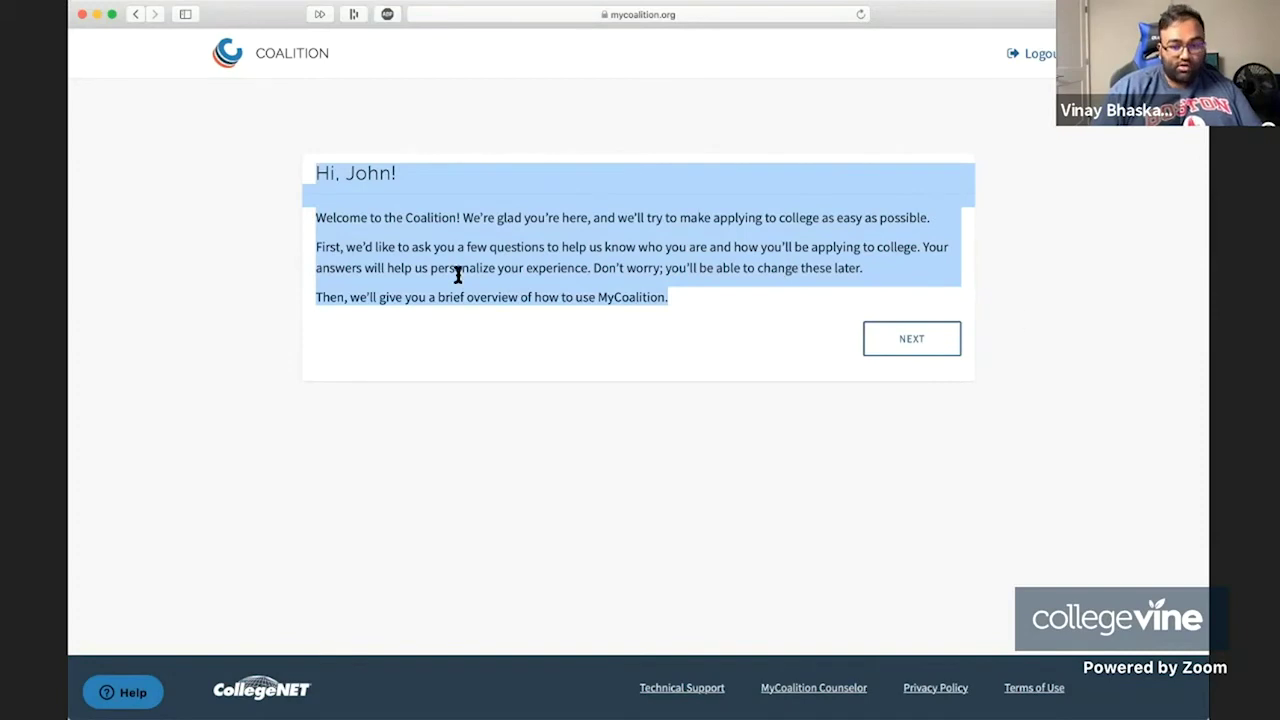
left_click(570, 370)
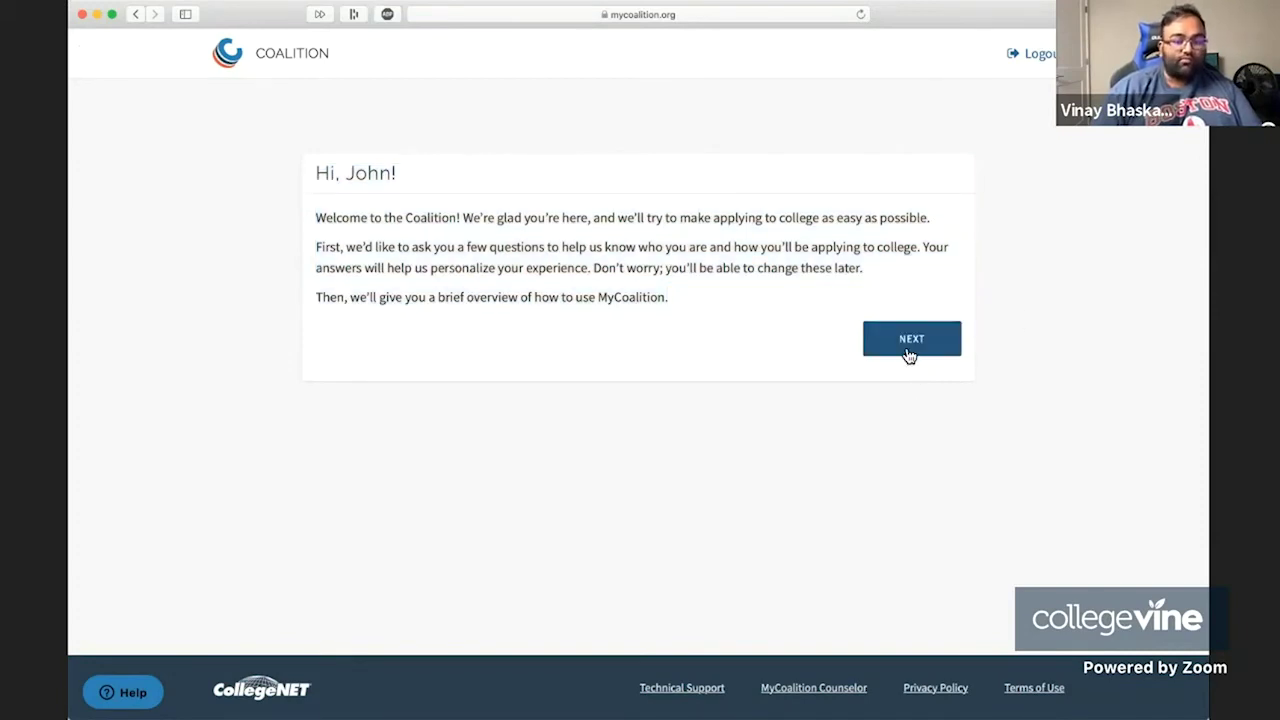
left_click(909, 353)
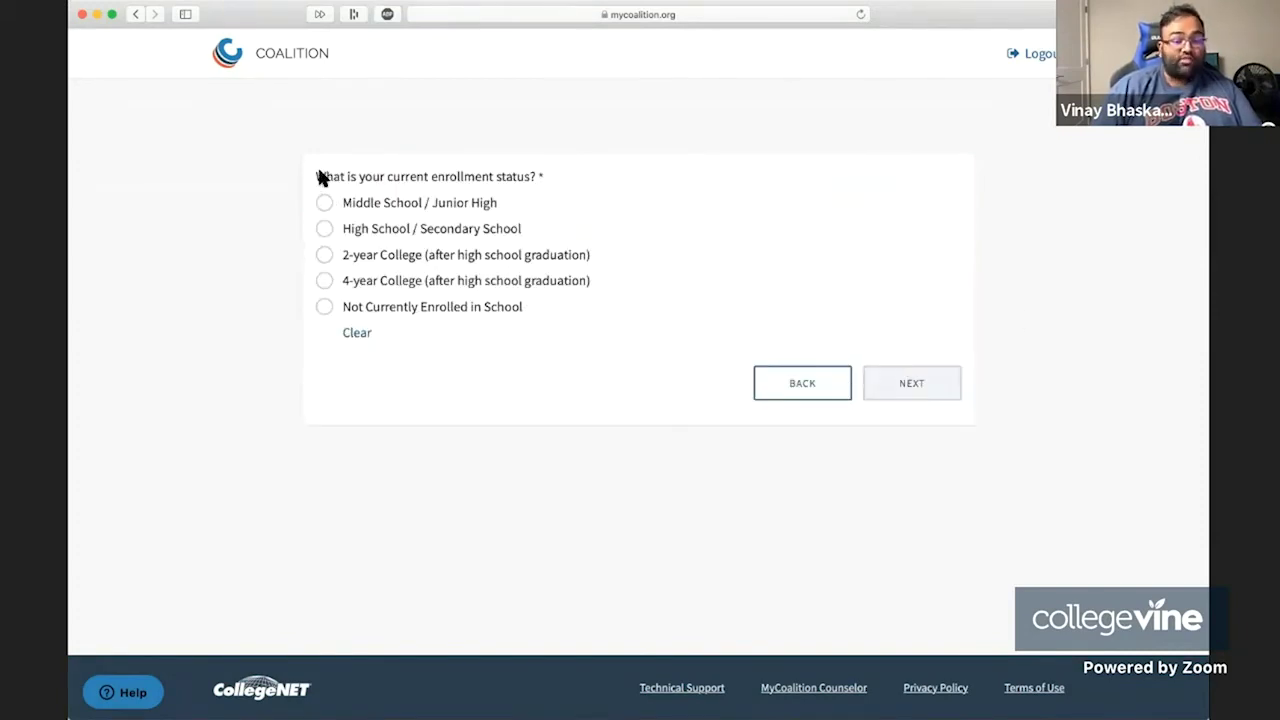
left_click_drag(311, 174, 560, 330)
left_click(545, 332)
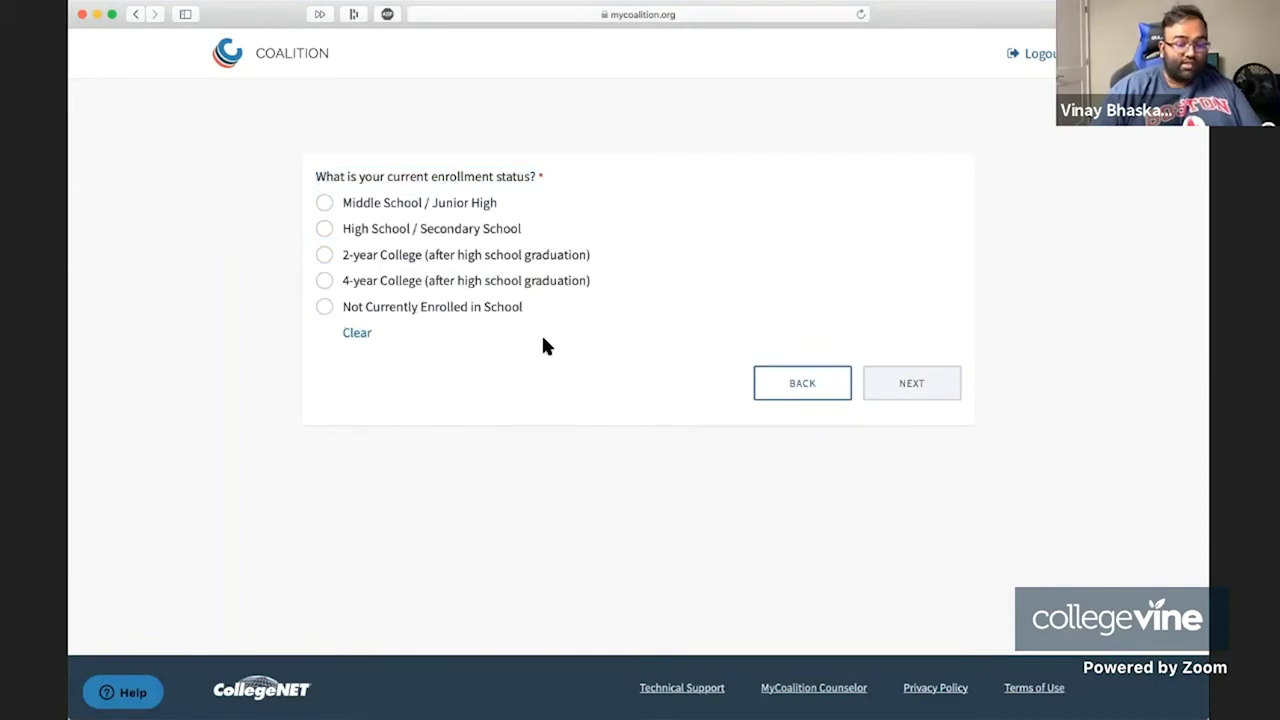
left_click(325, 228)
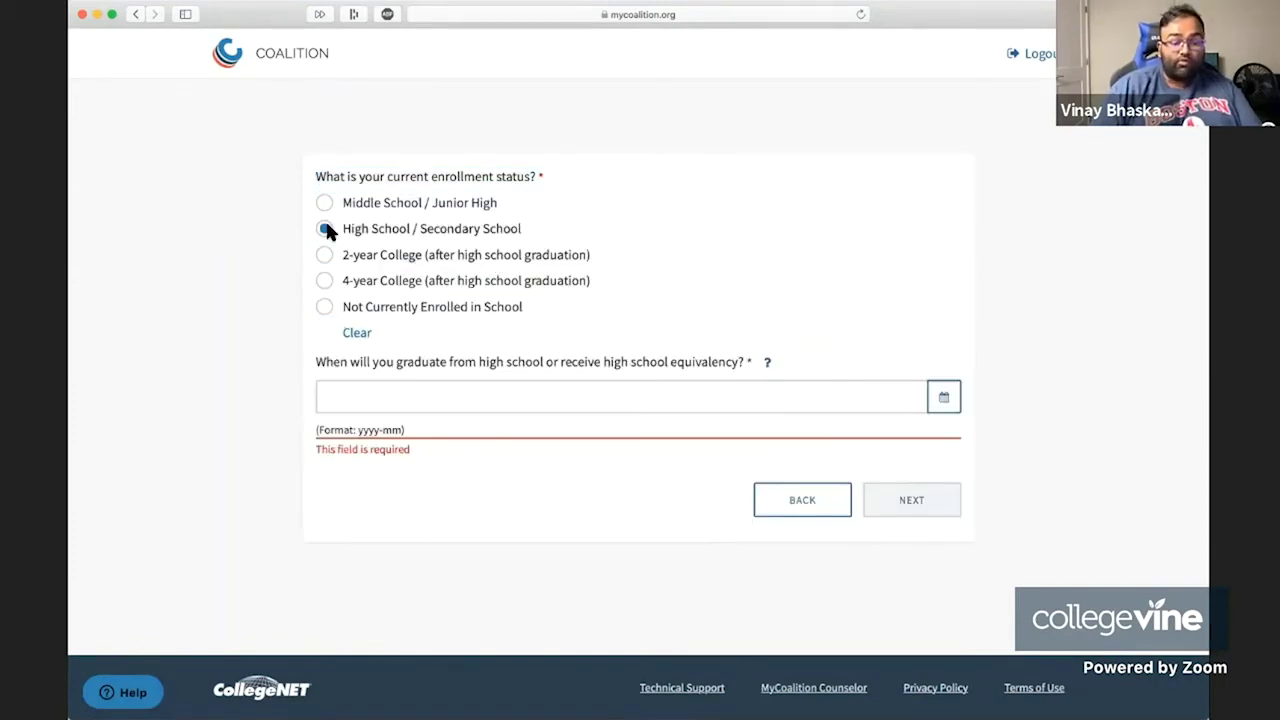
left_click(629, 398)
left_click(459, 424)
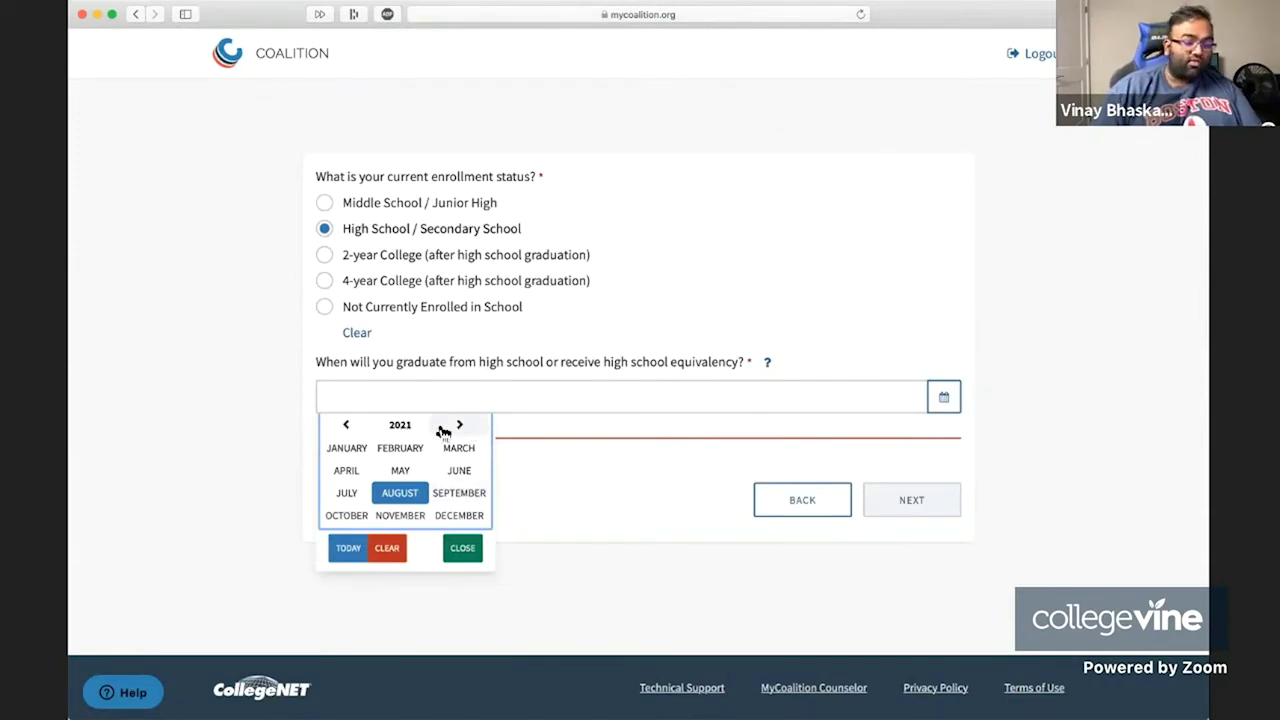
left_click(455, 470)
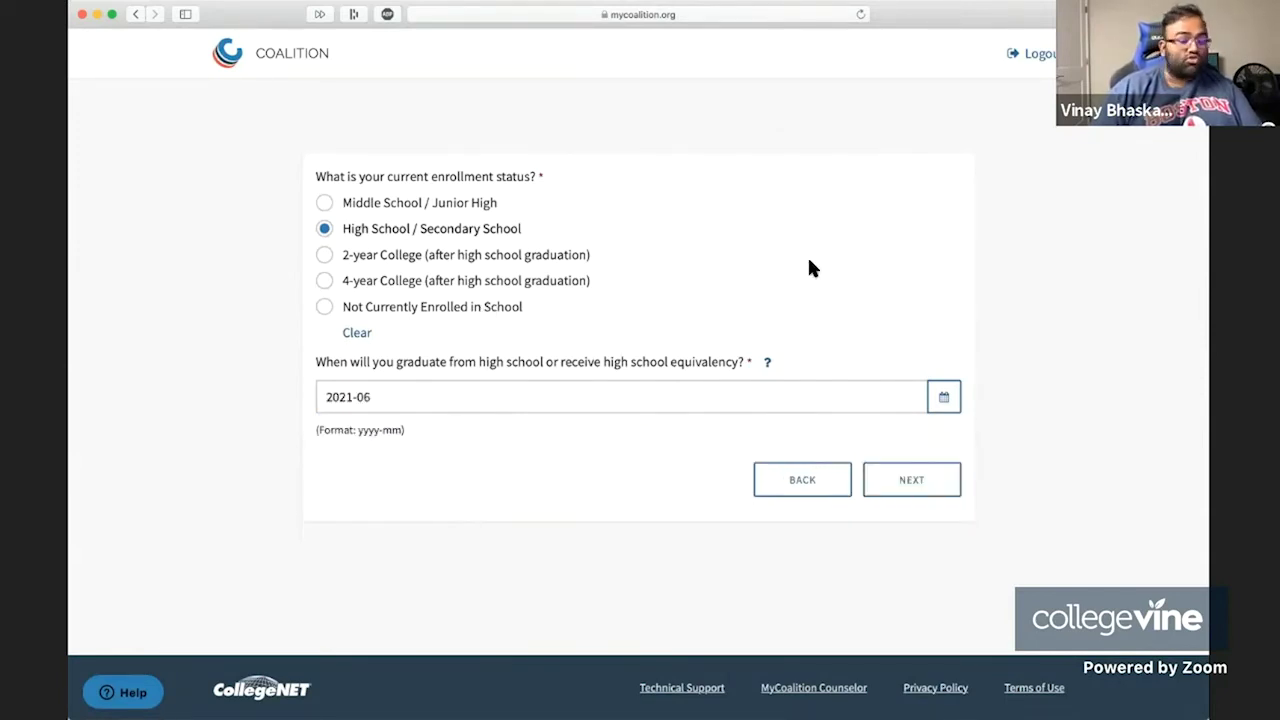
left_click(907, 474)
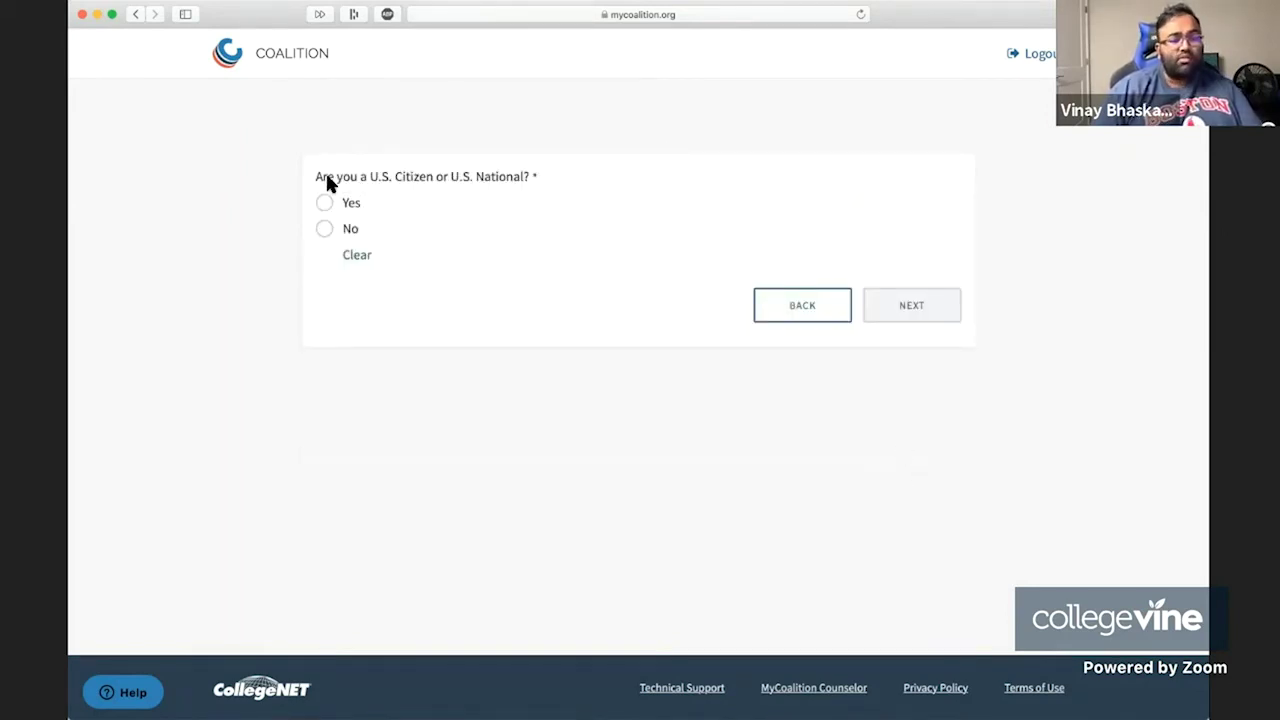
Answer Yes to U.S. citizenship and continue past the First Year Applicant result.
mouse_move(318, 177)
left_mouse_down()
mouse_move(529, 178)
mouse_move(309, 172)
left_mouse_up()
left_click(529, 180)
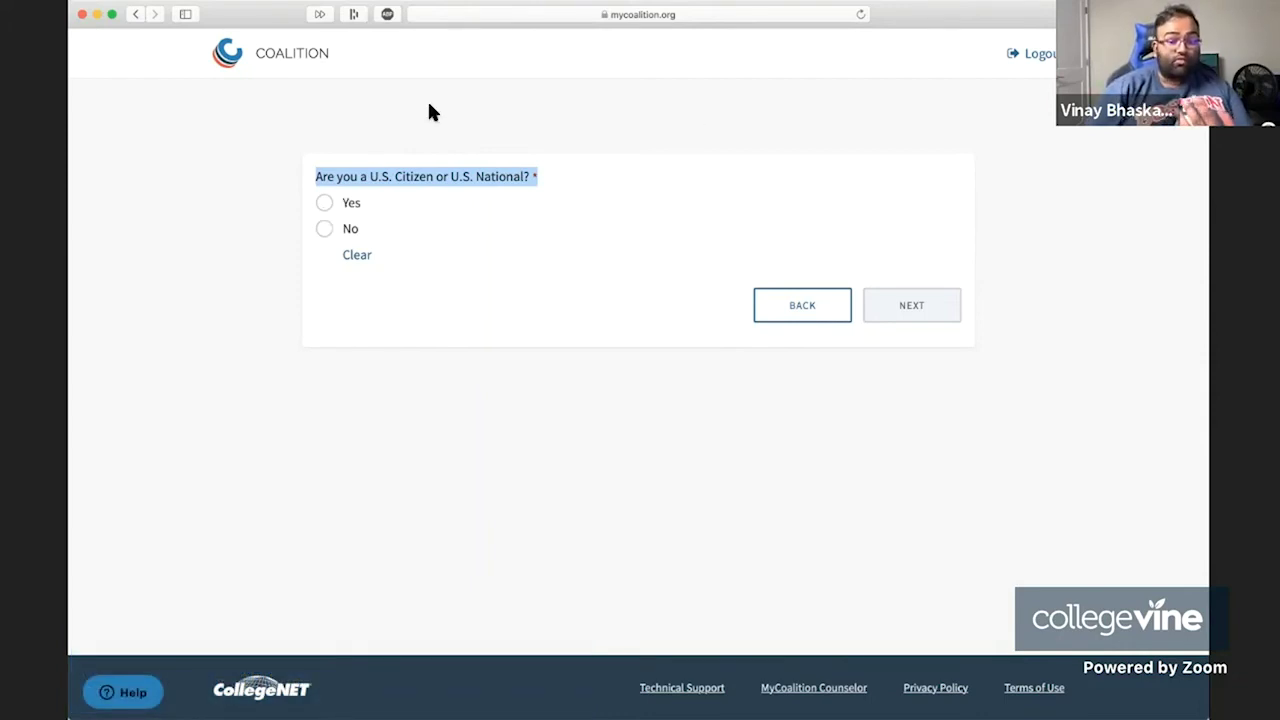
left_click(324, 202)
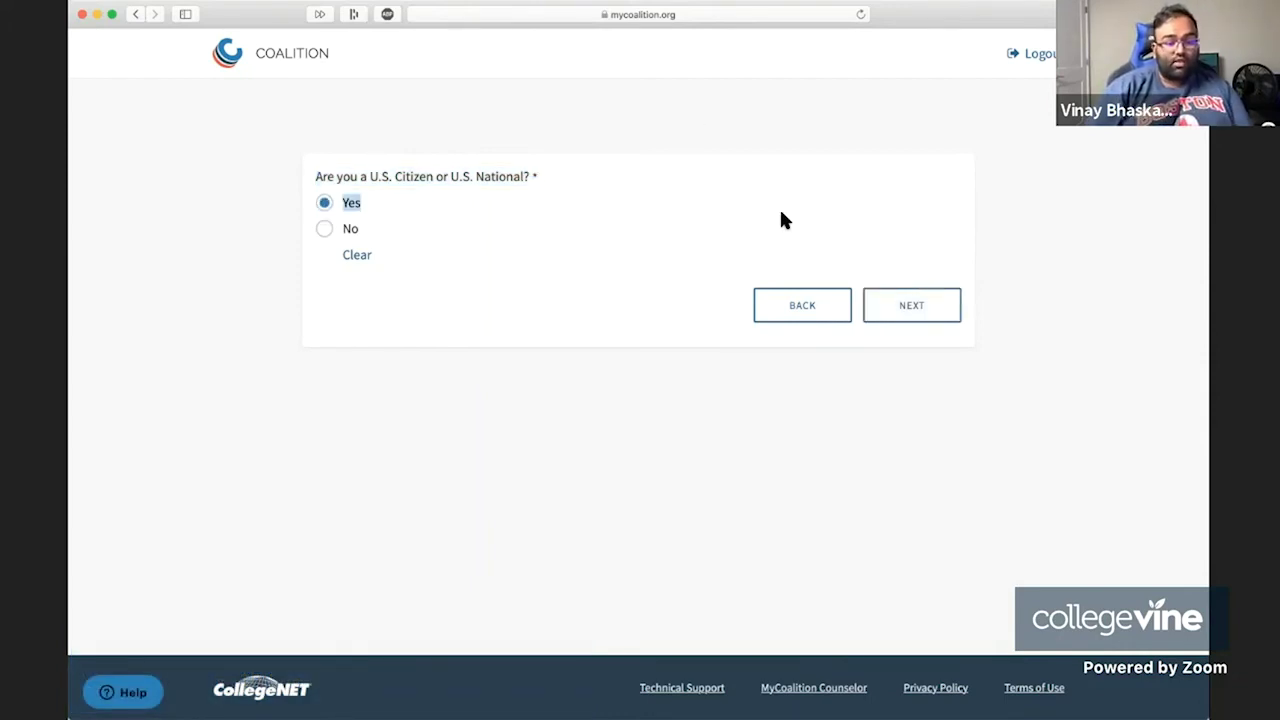
left_click(926, 314)
left_click_drag(336, 177, 549, 371)
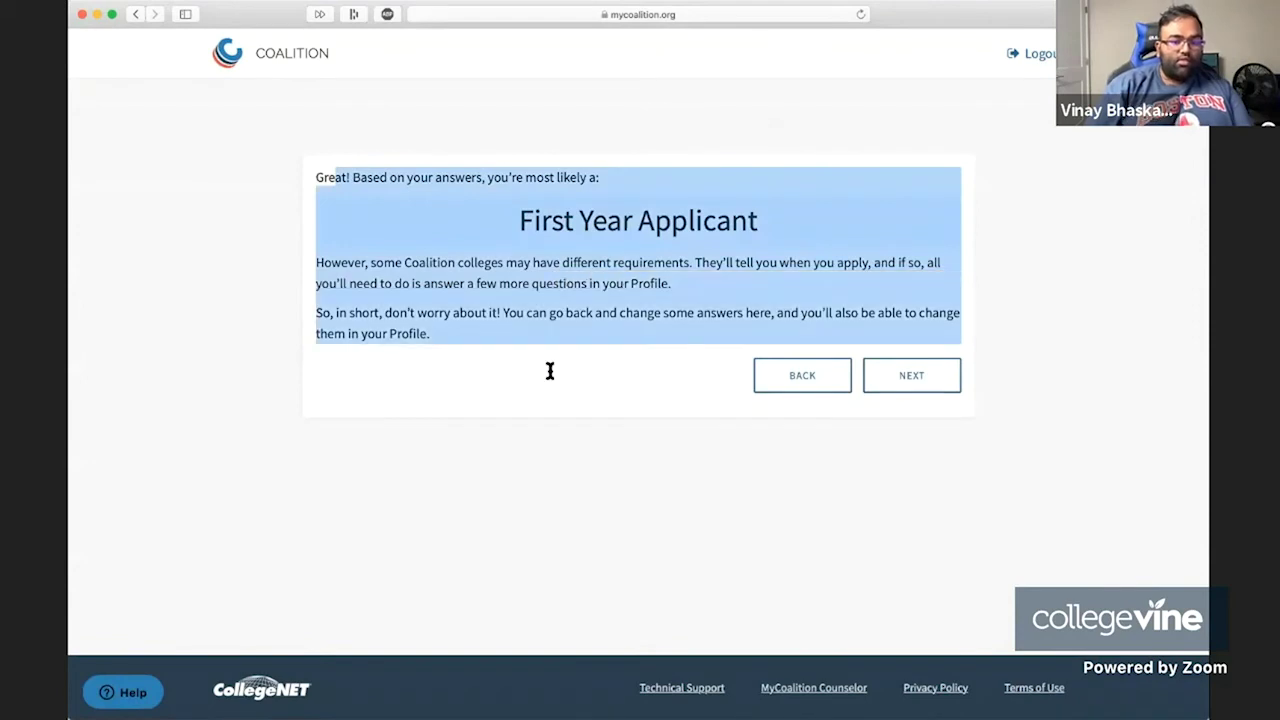
left_click(689, 368)
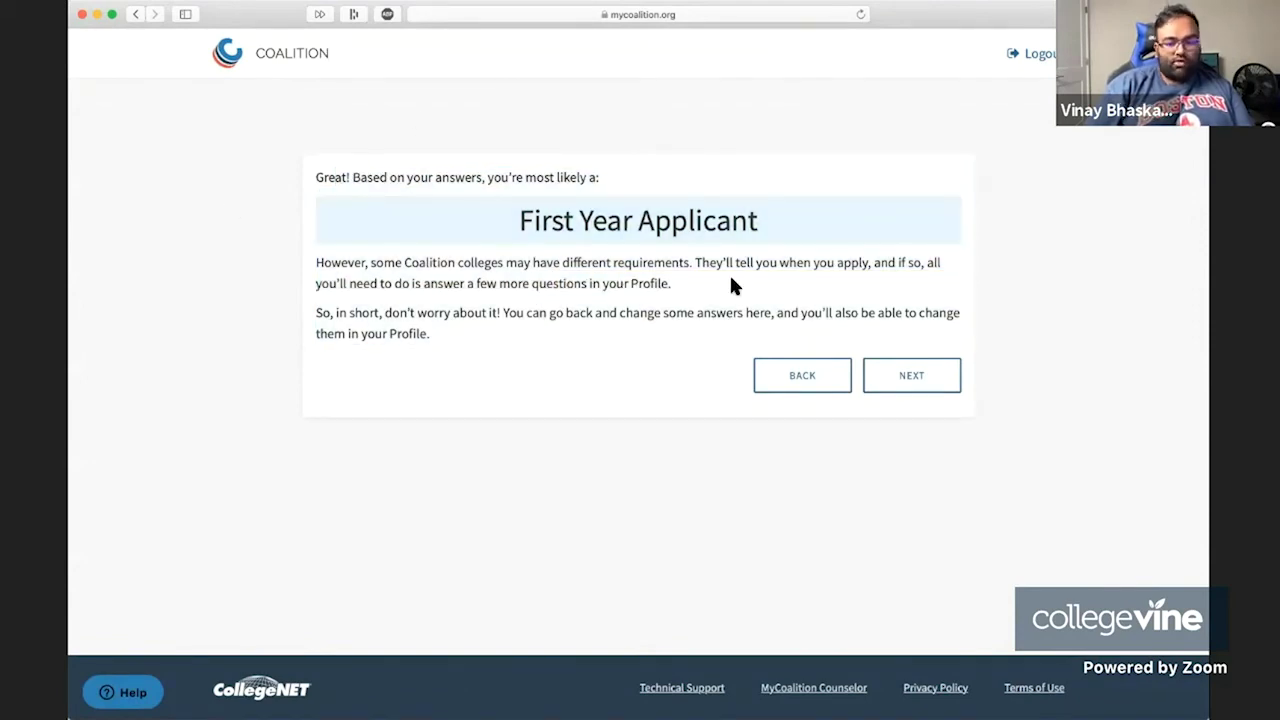
left_click(923, 386)
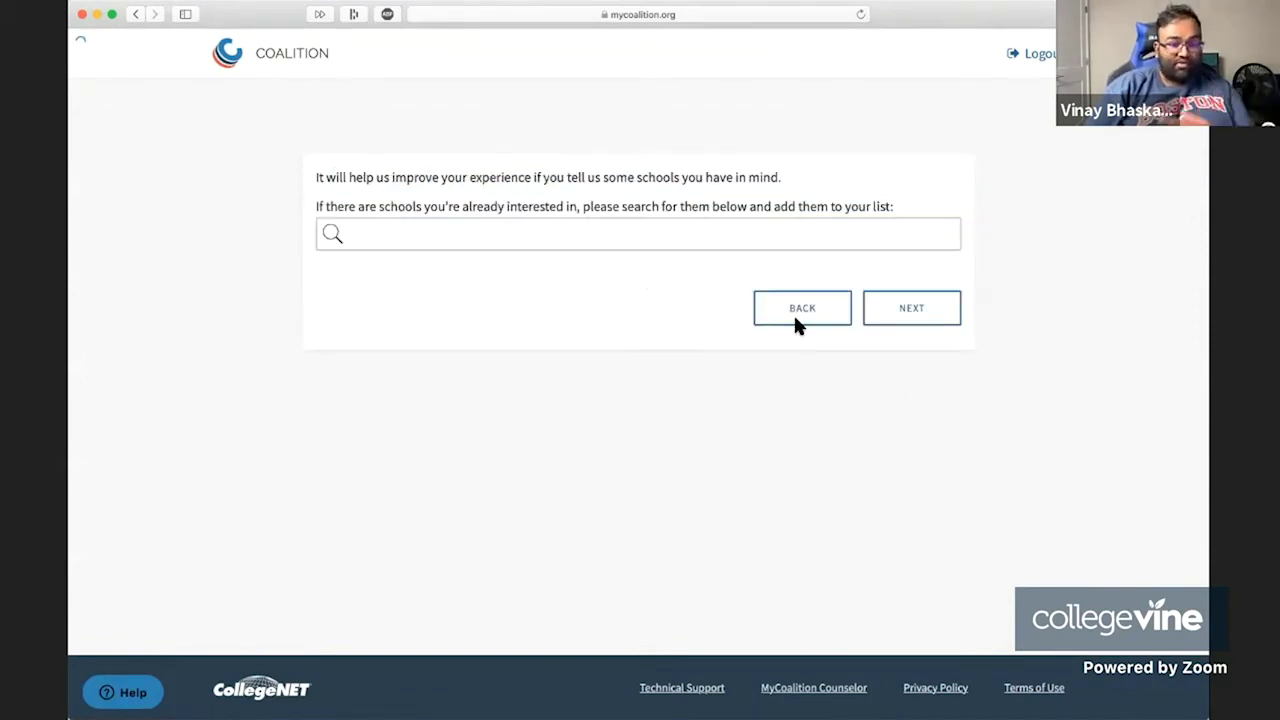
Search 'Chicago', add the University of Chicago, then clear the search to list all schools.
left_click(522, 241)
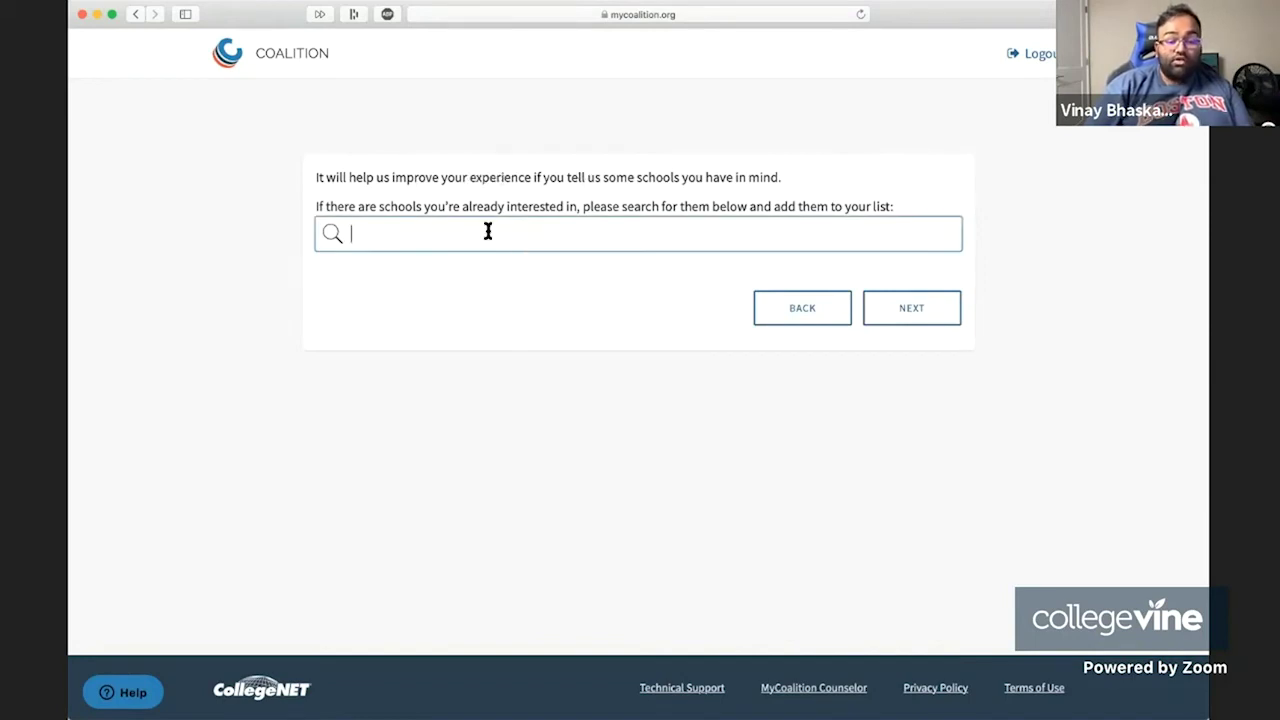
type("U")
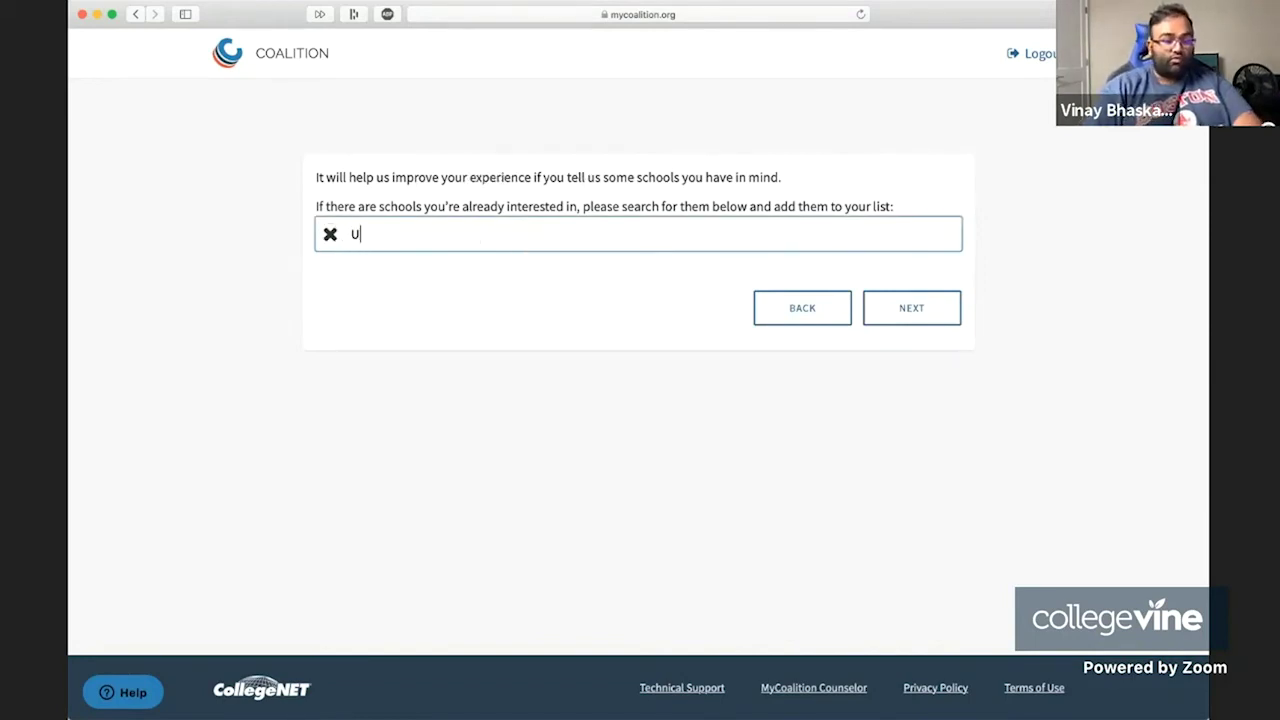
key("BackSpace")
type("Chicago")
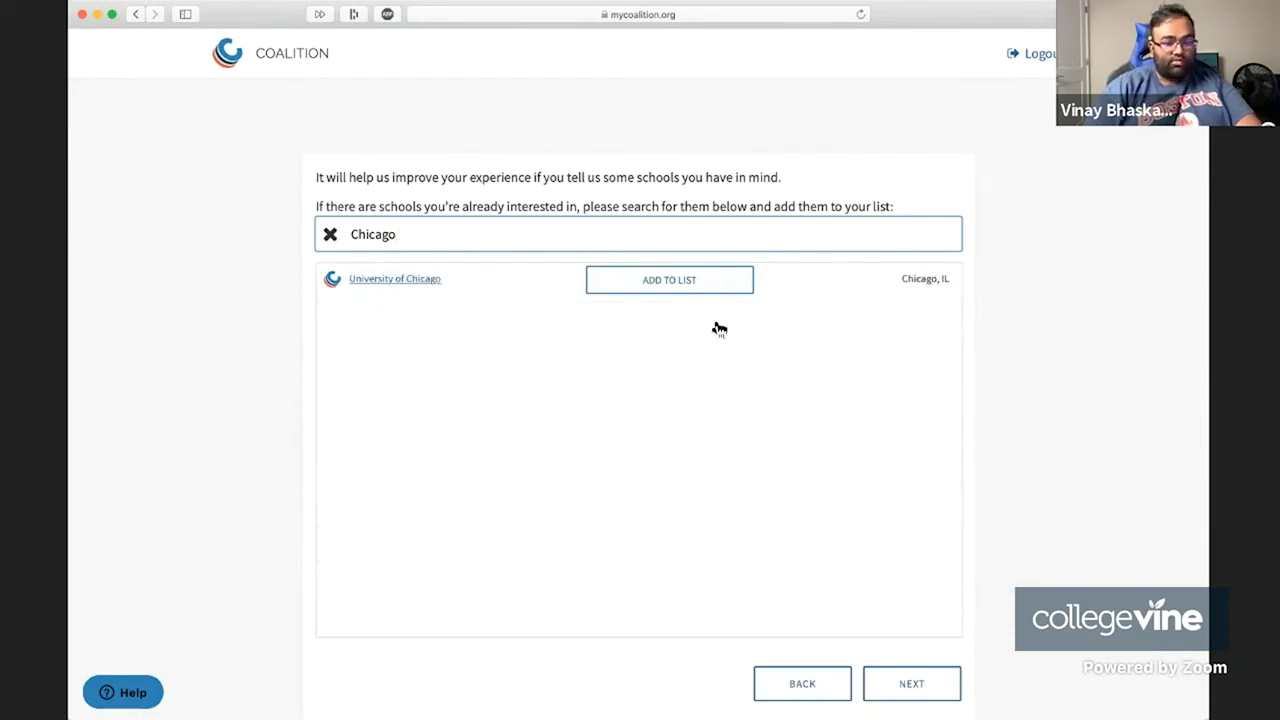
left_click(686, 281)
double_click(391, 245)
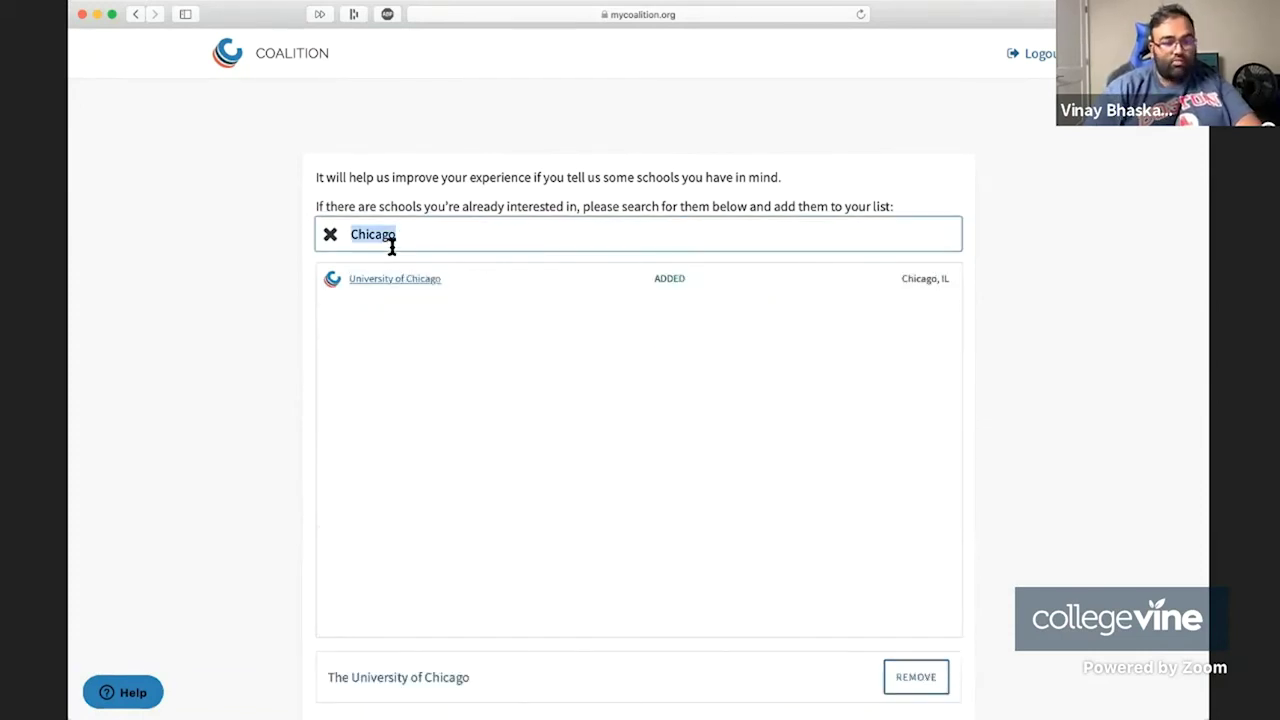
key("BackSpace")
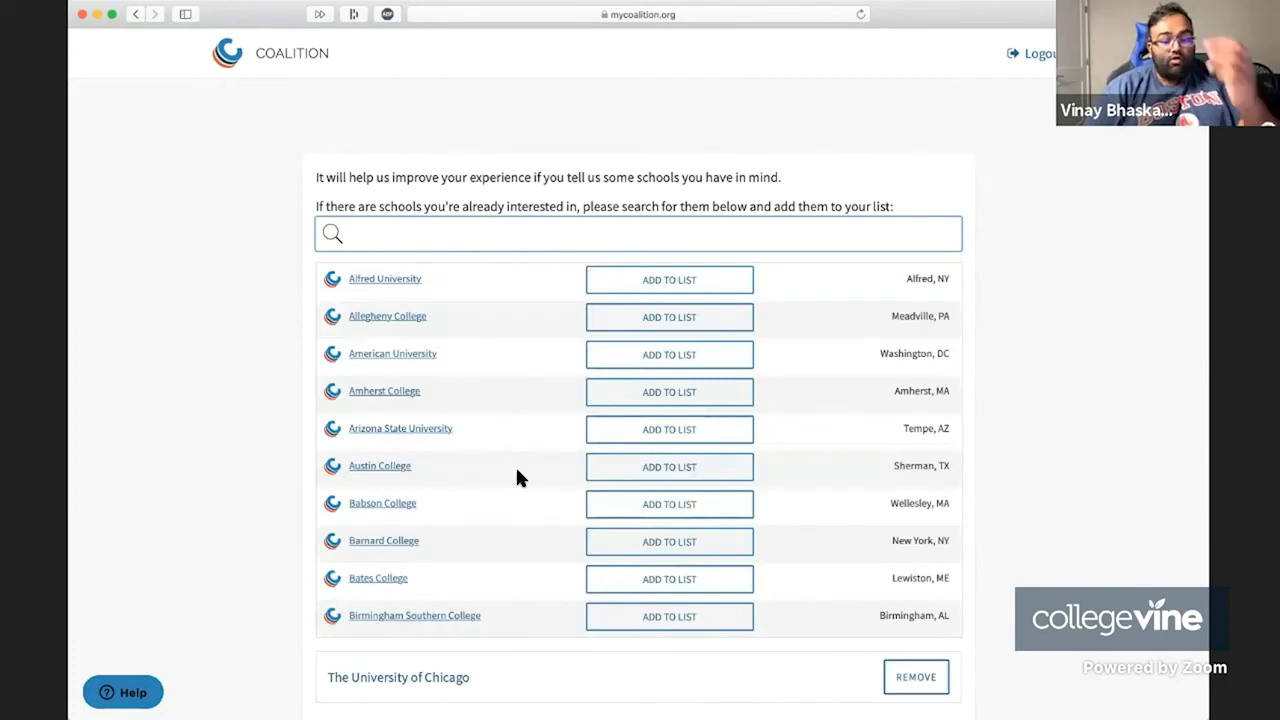
scroll(517, 478, "down", 5)
scroll(517, 478, "down", 15)
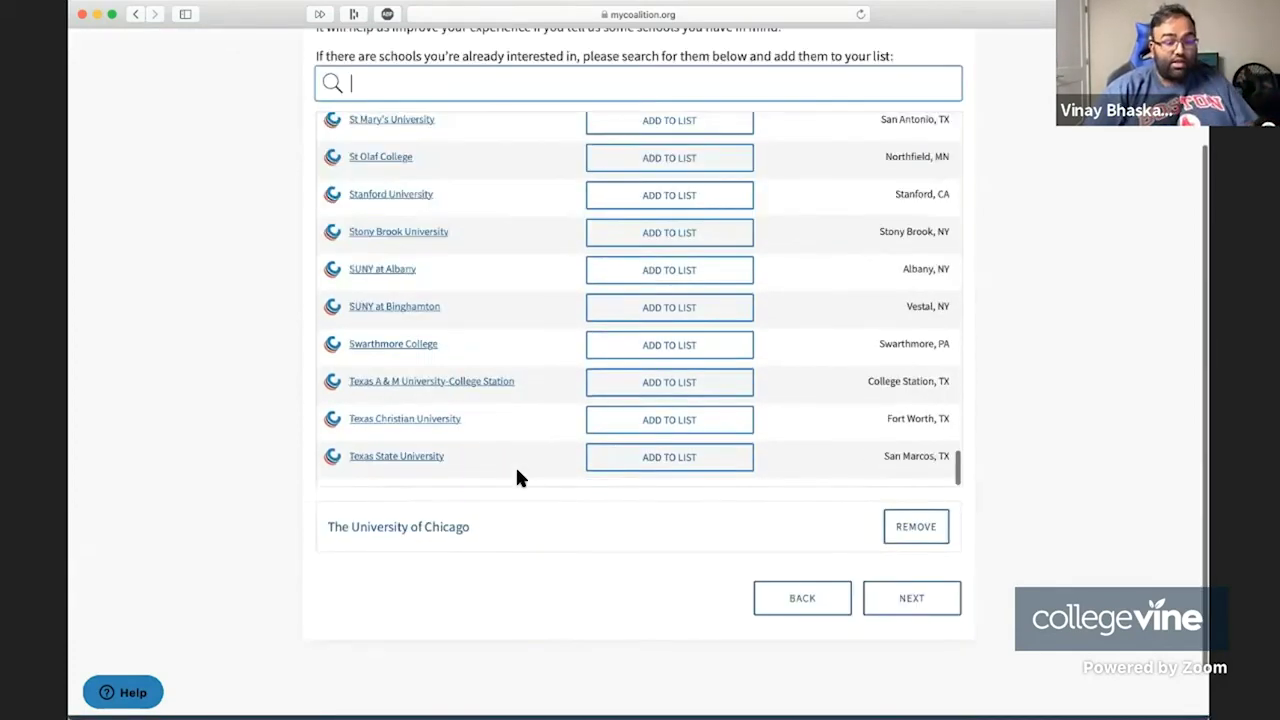
scroll(517, 478, "up", 1)
scroll(517, 478, "down", 5)
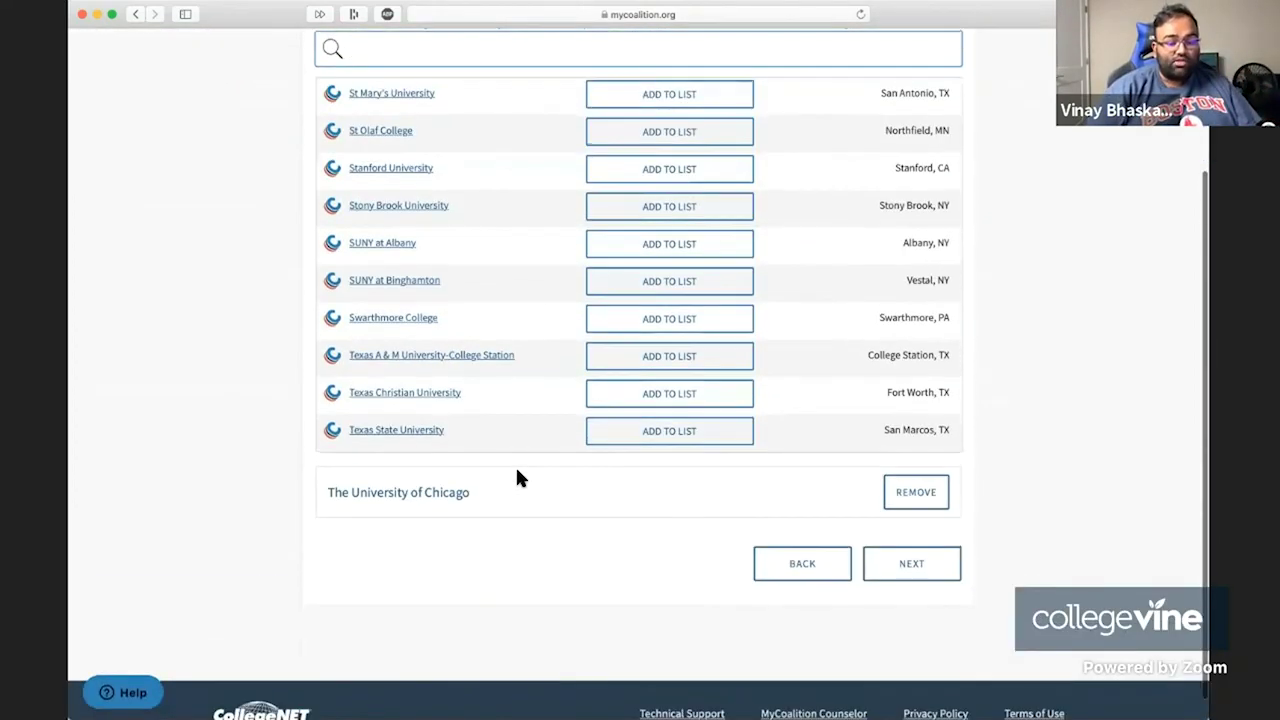
scroll(517, 478, "up", 8)
scroll(517, 478, "up", 20)
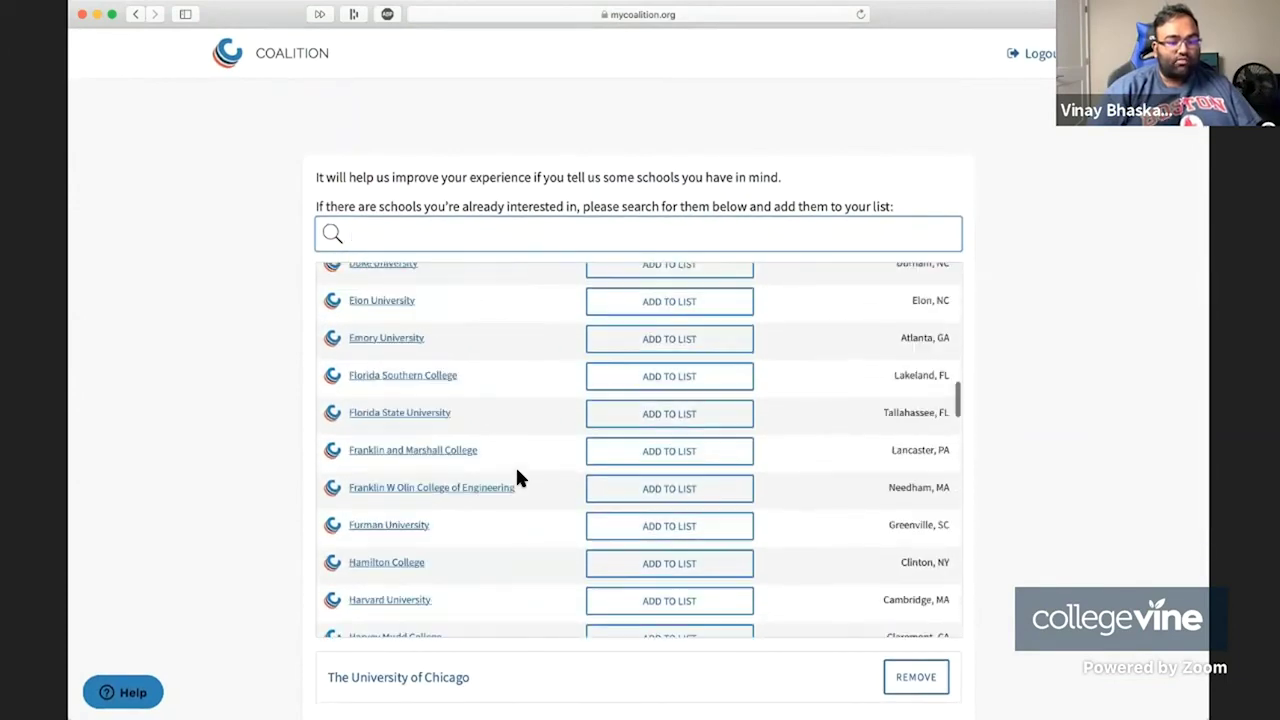
scroll(519, 479, "down", 12)
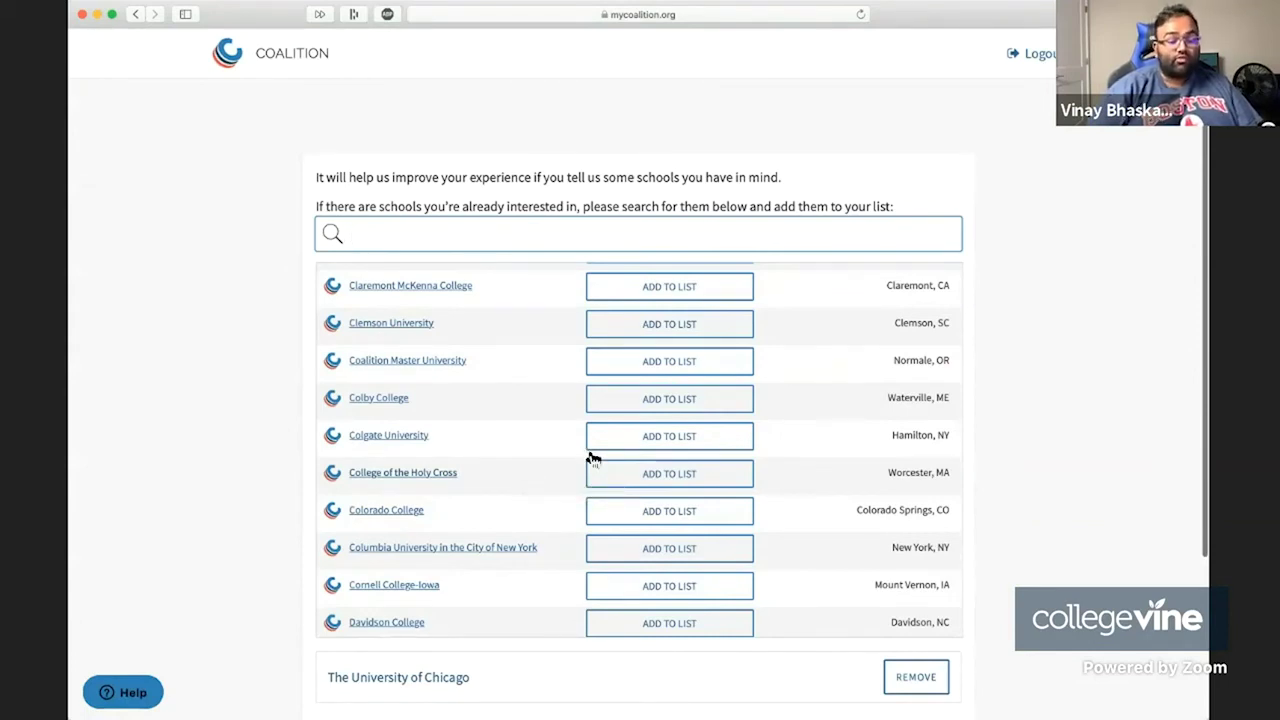
Add Colgate, Clemson, Bowdoin, Babson, Johns Hopkins, Lycoming, Marist, Middlebury, Northeastern and Washington University in St. Louis.
left_click(664, 443)
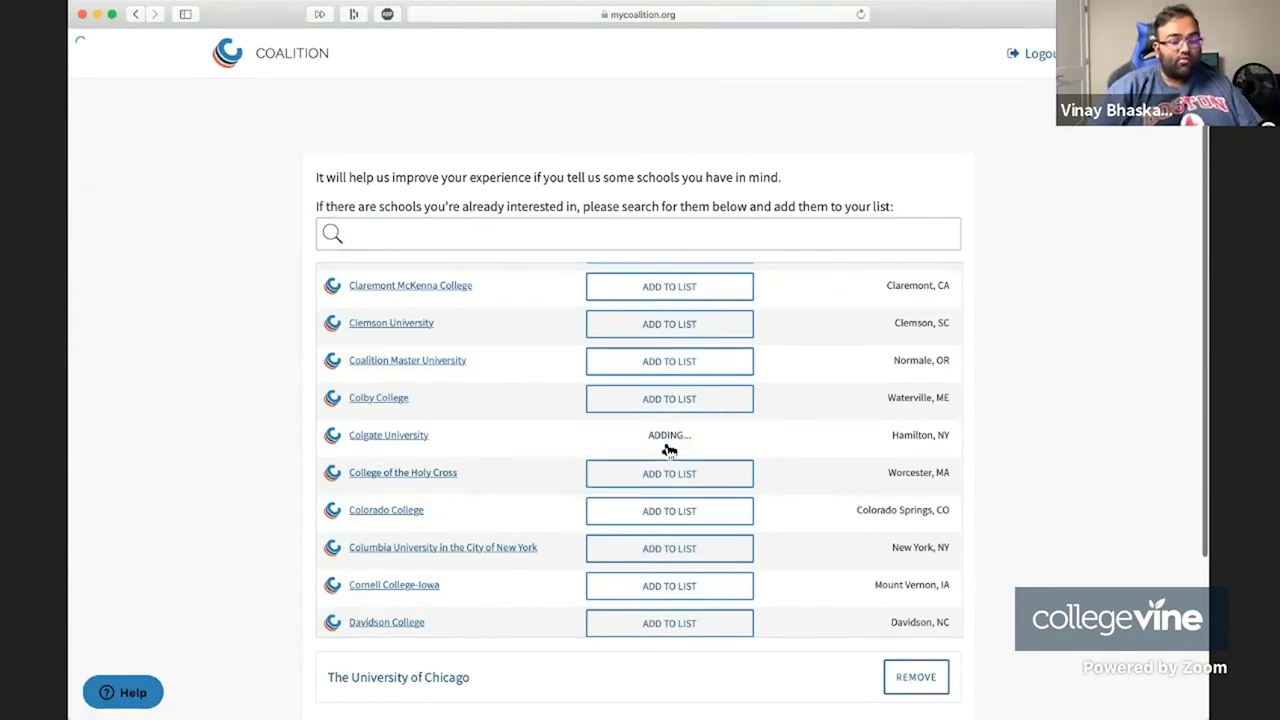
left_click(693, 323)
scroll(689, 323, "up", 5)
left_click(660, 374)
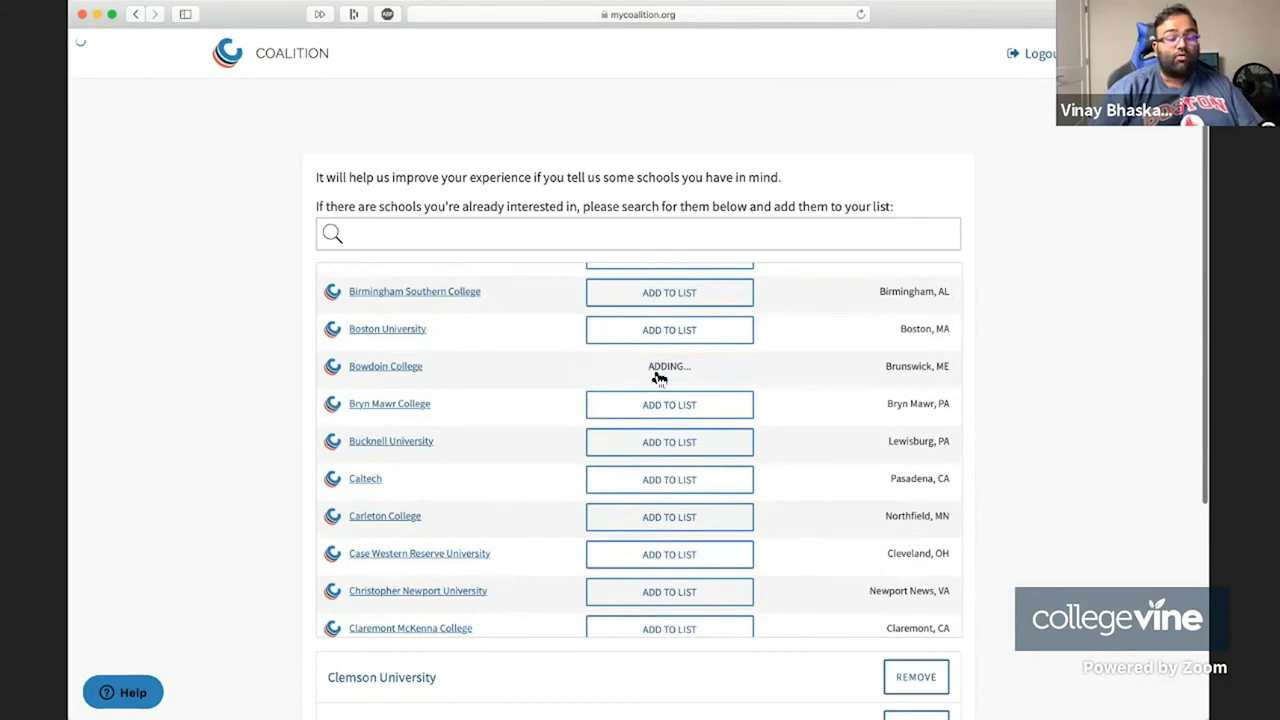
scroll(655, 372, "up", 3)
left_click(674, 358)
scroll(677, 363, "down", 10)
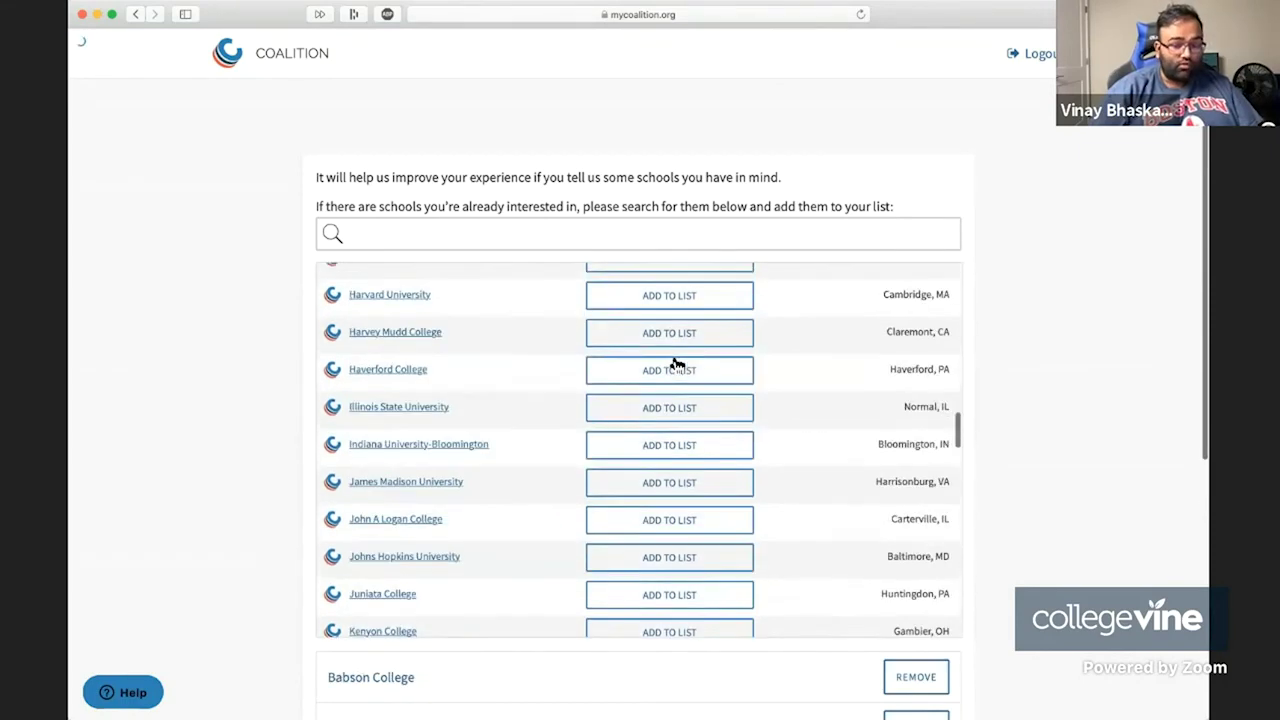
scroll(677, 363, "down", 3)
left_click(643, 422)
scroll(640, 424, "down", 5)
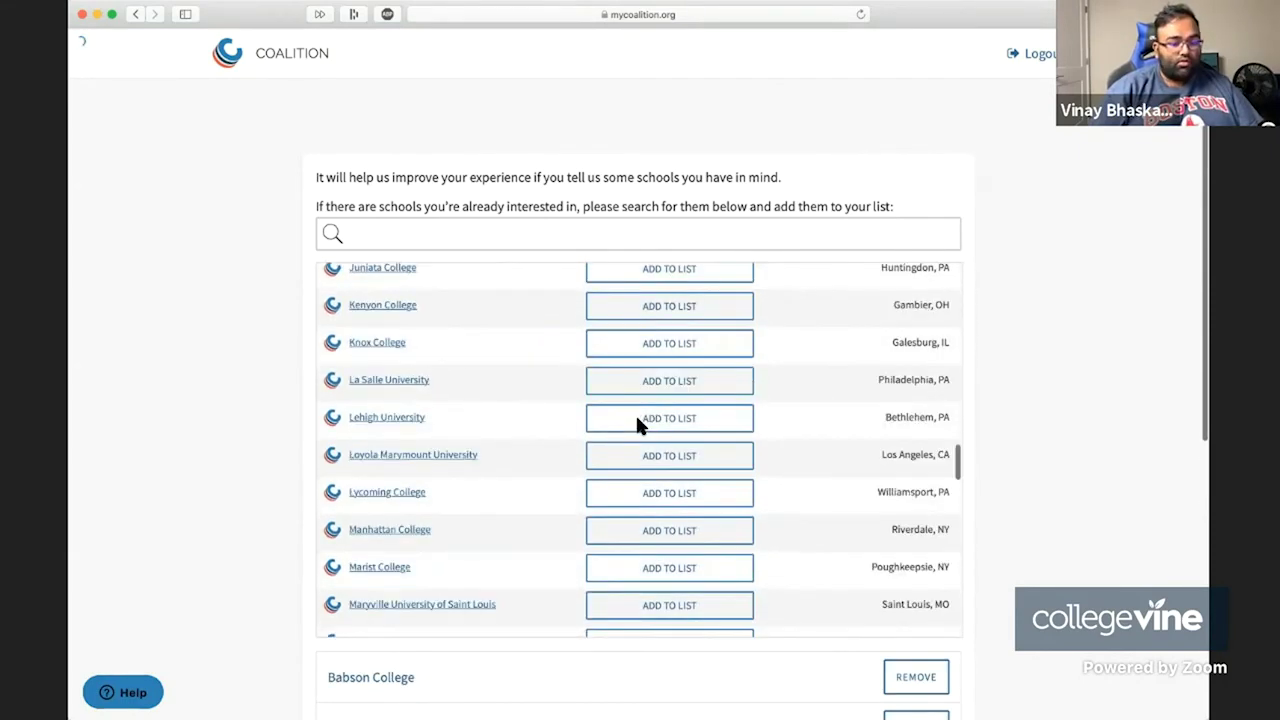
scroll(640, 424, "down", 4)
left_click(658, 318)
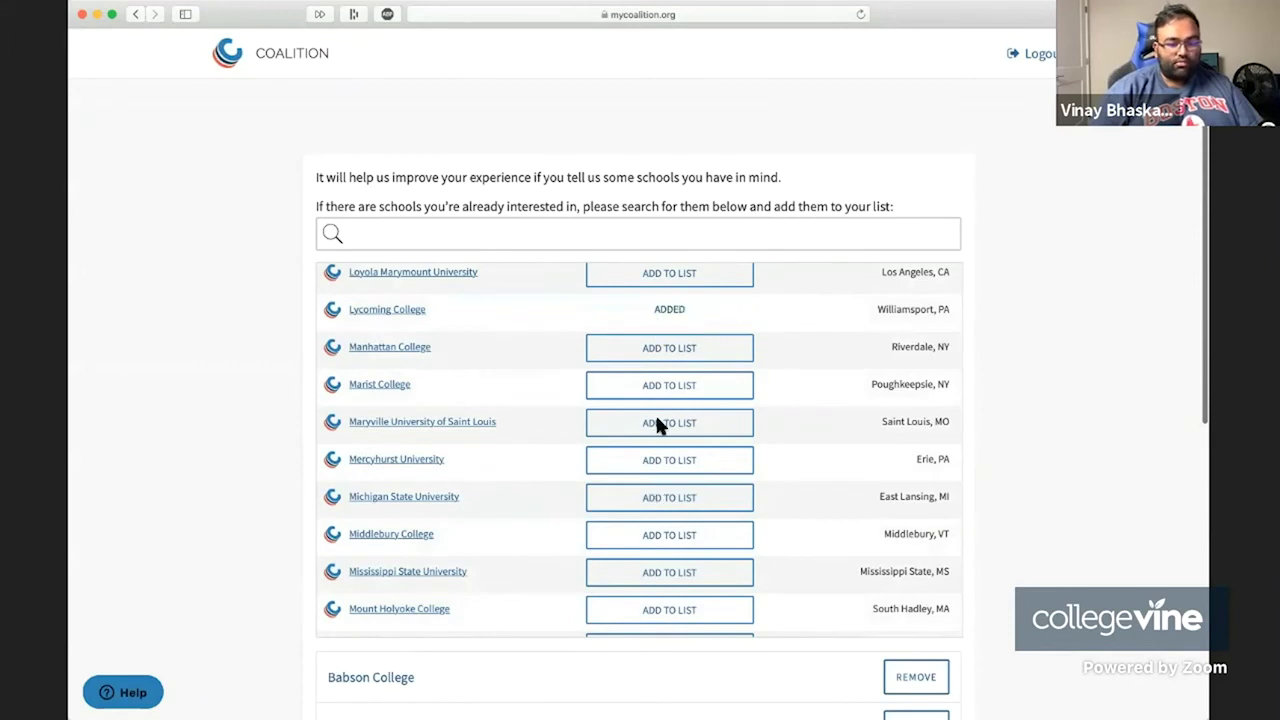
left_click(662, 386)
scroll(666, 405, "down", 5)
left_click(657, 360)
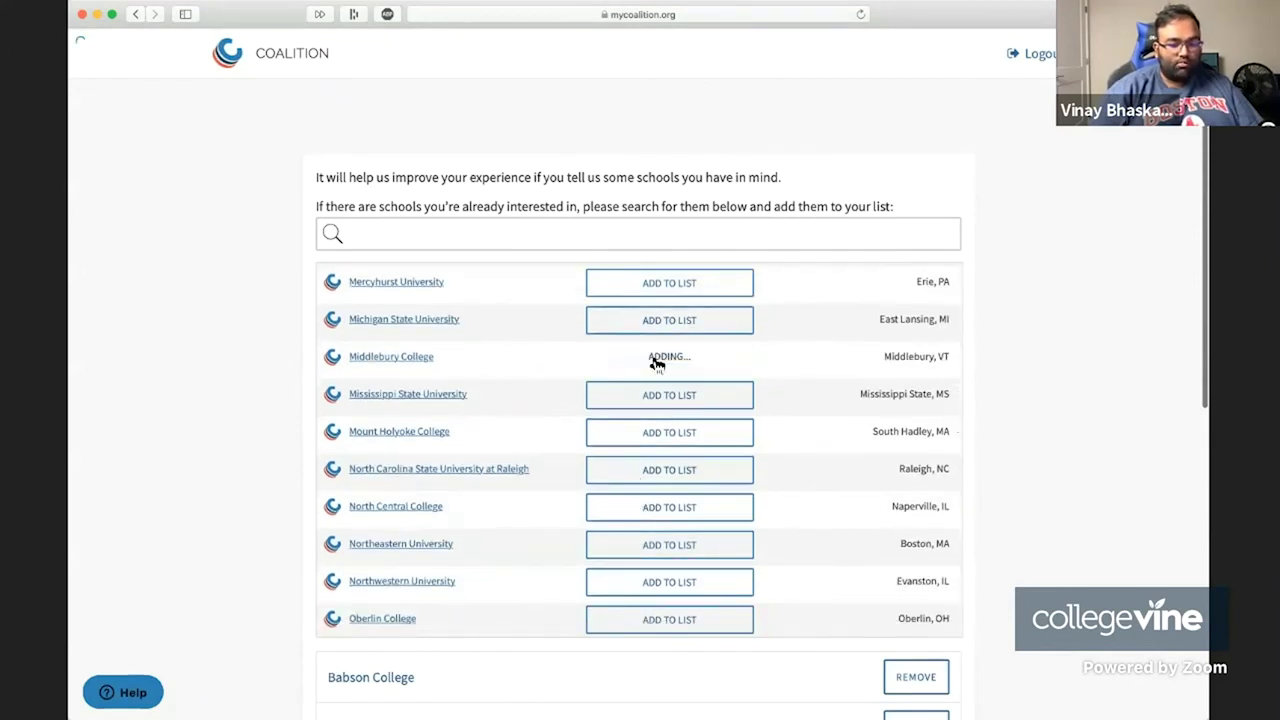
left_click(657, 543)
scroll(657, 543, "down", 10)
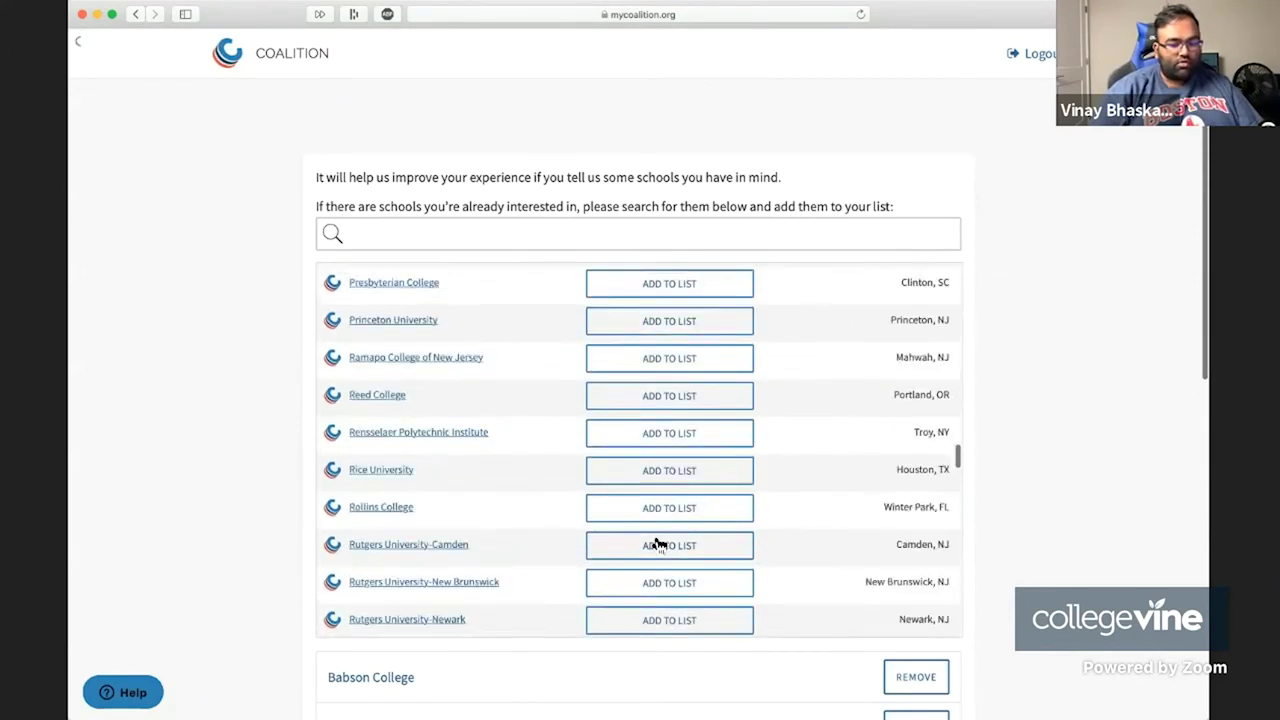
scroll(655, 543, "down", 15)
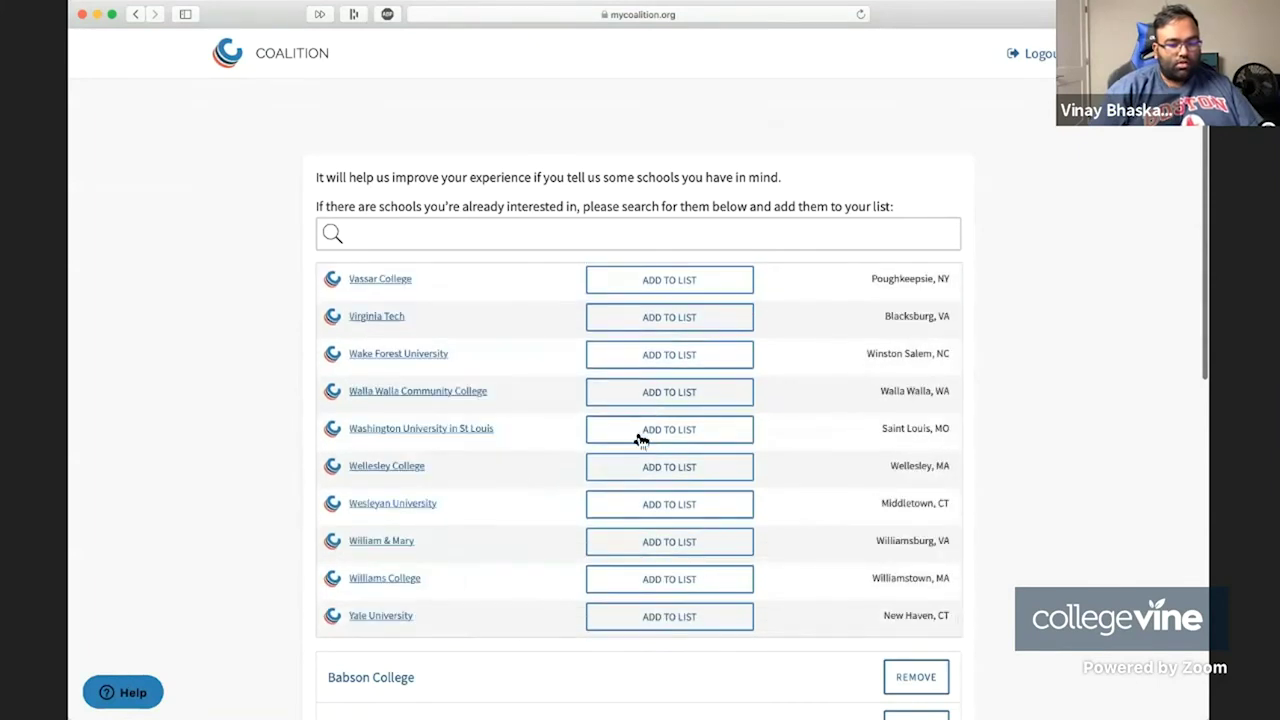
left_click(640, 440)
Add the Universities of Vermont, Oregon, New England, Michigan-Ann Arbor, Florida and Dayton.
scroll(637, 444, "up", 5)
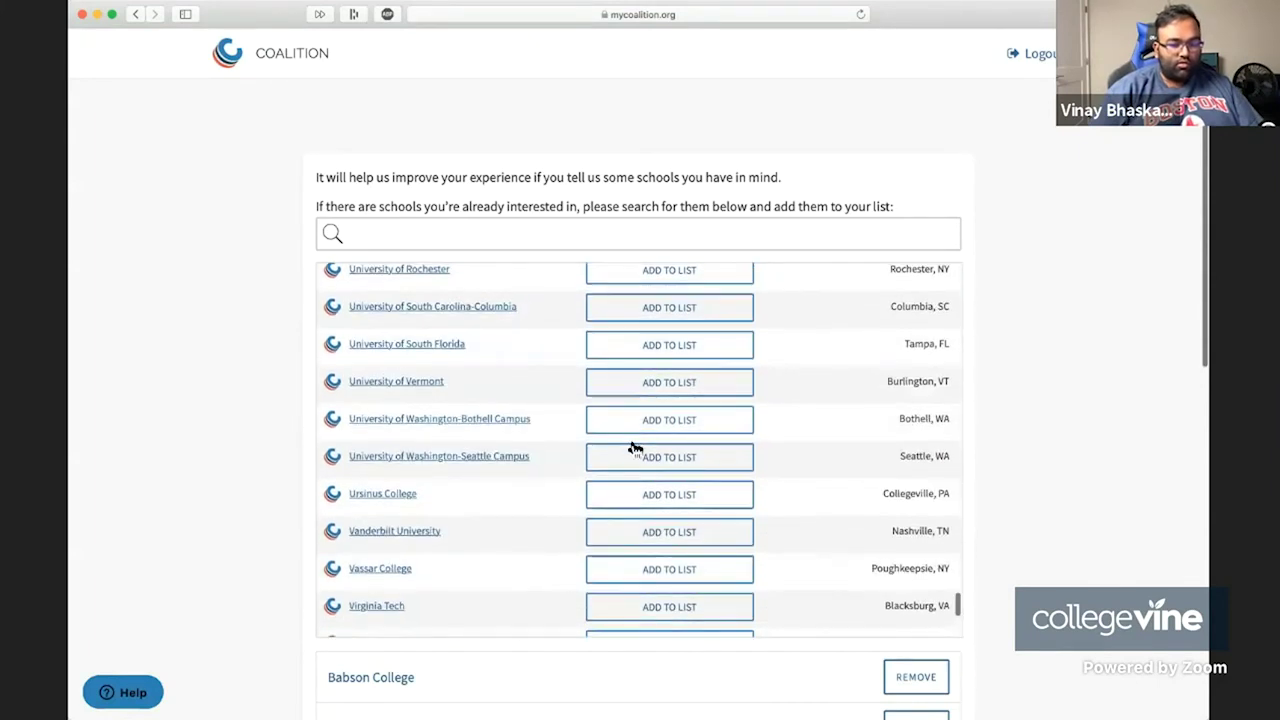
left_click(664, 390)
scroll(664, 391, "up", 3)
left_click(700, 329)
scroll(703, 330, "up", 3)
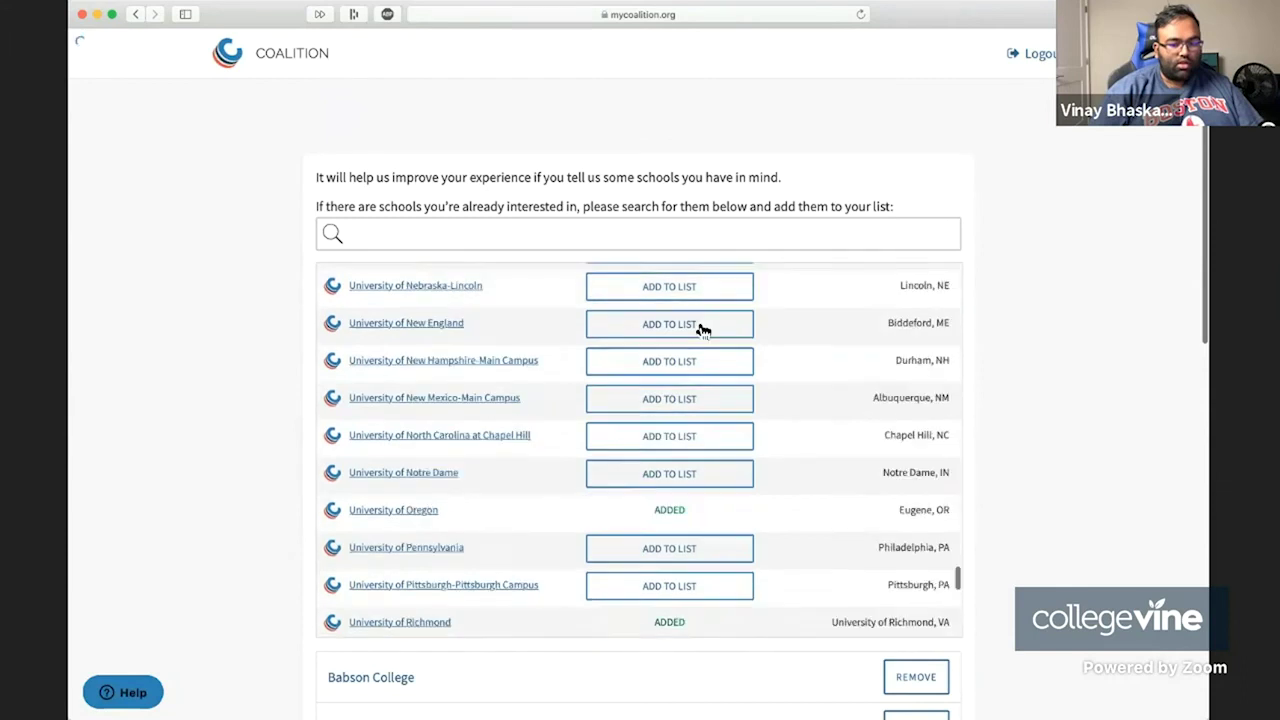
scroll(680, 360, "up", 2)
left_click(666, 385)
scroll(665, 420, "up", 5)
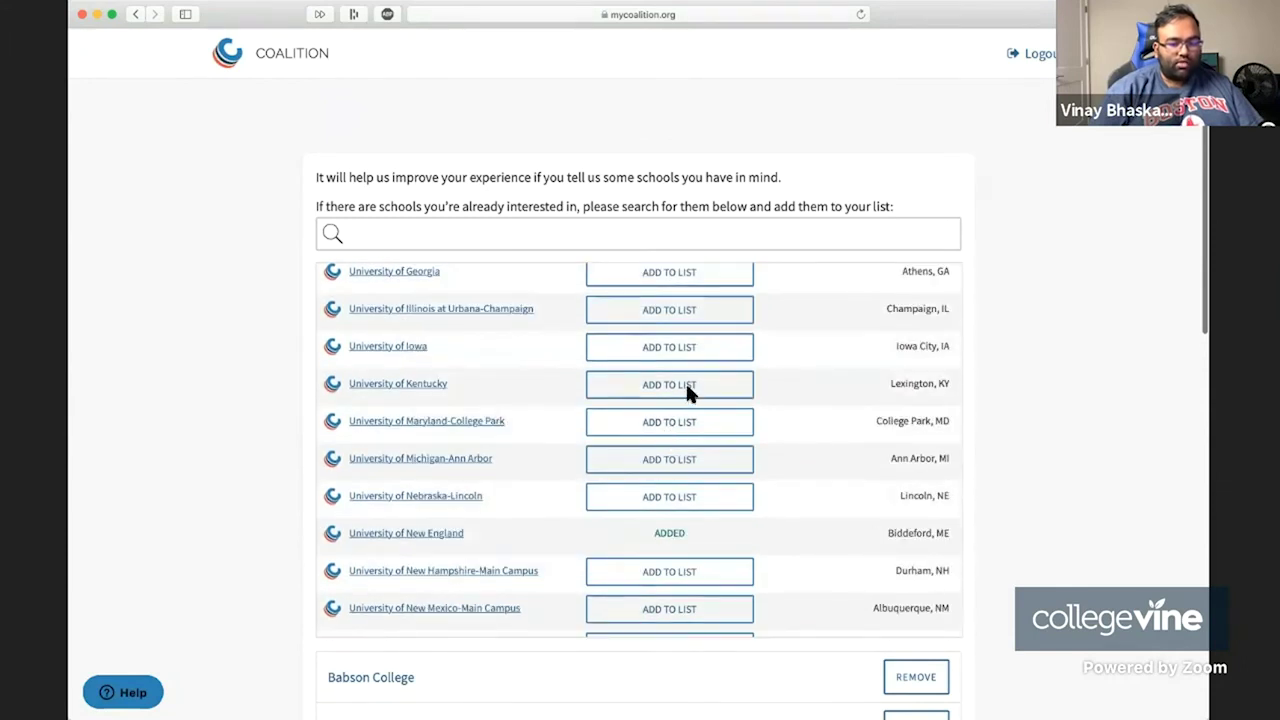
left_click(677, 461)
scroll(676, 464, "up", 4)
left_click(675, 463)
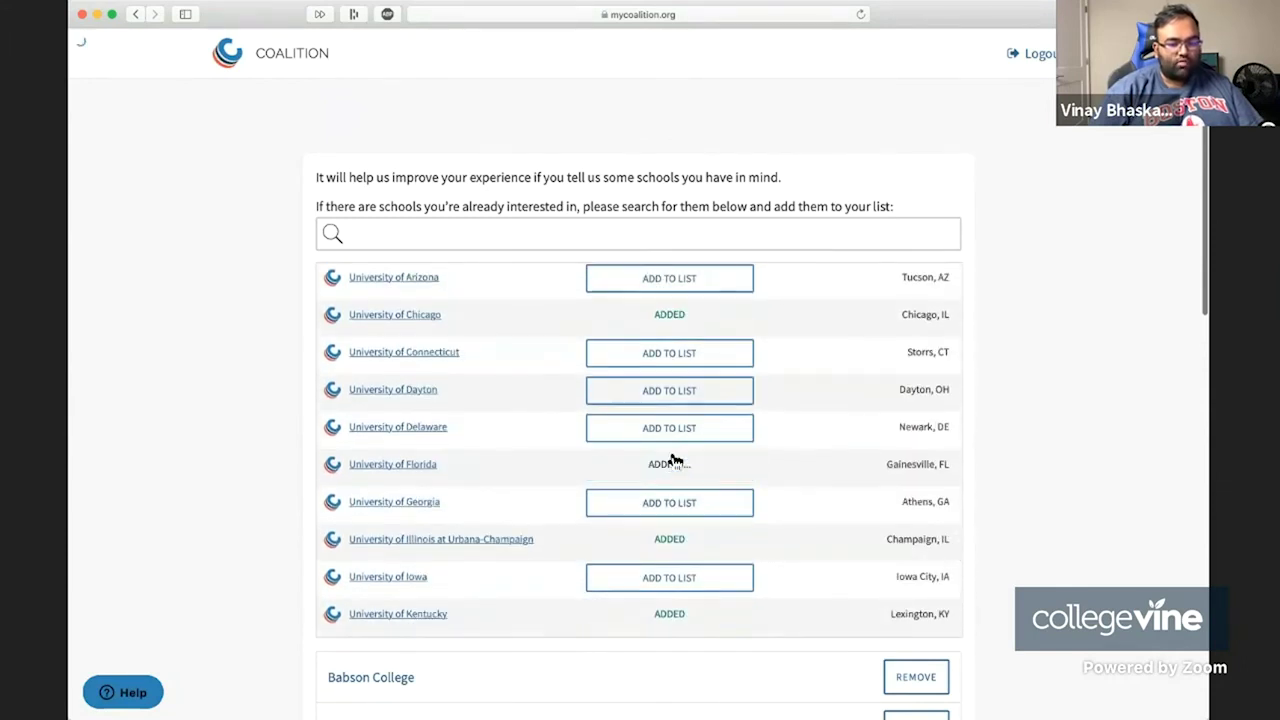
left_click(700, 391)
Scroll to the bottom and submit the college list.
scroll(910, 625, "down", 5)
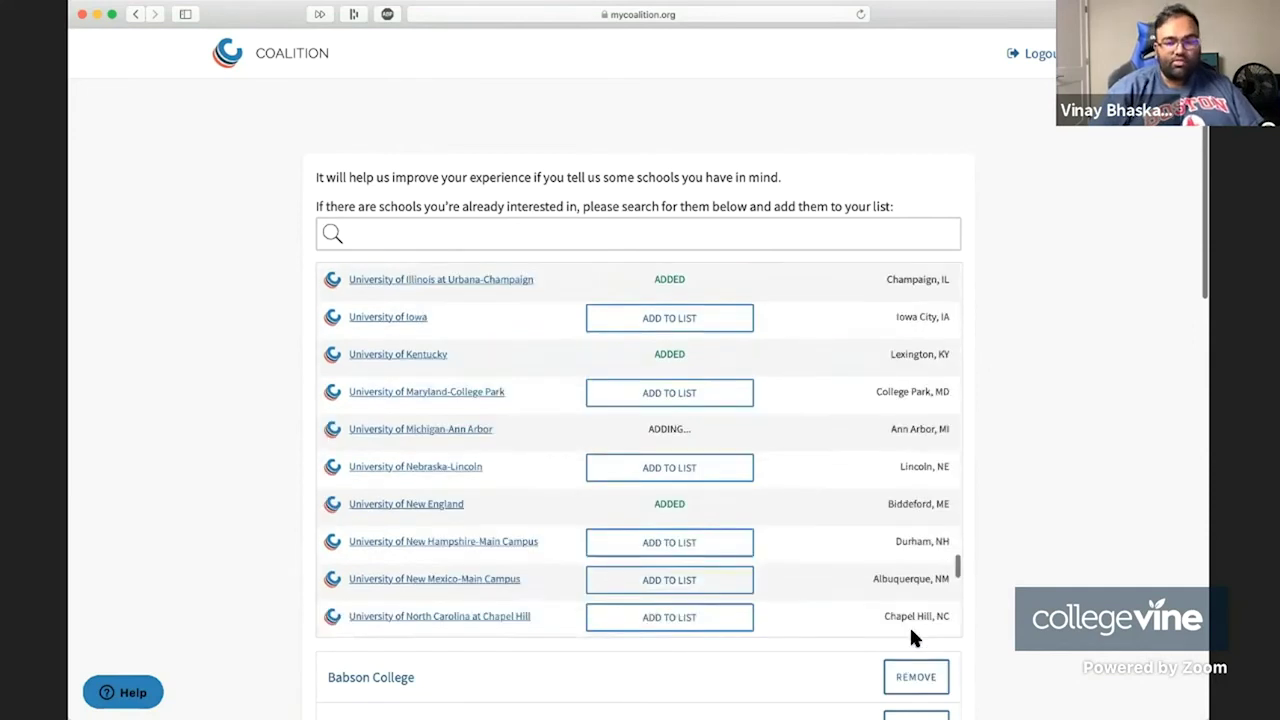
scroll(909, 624, "down", 8)
scroll(919, 589, "down", 3)
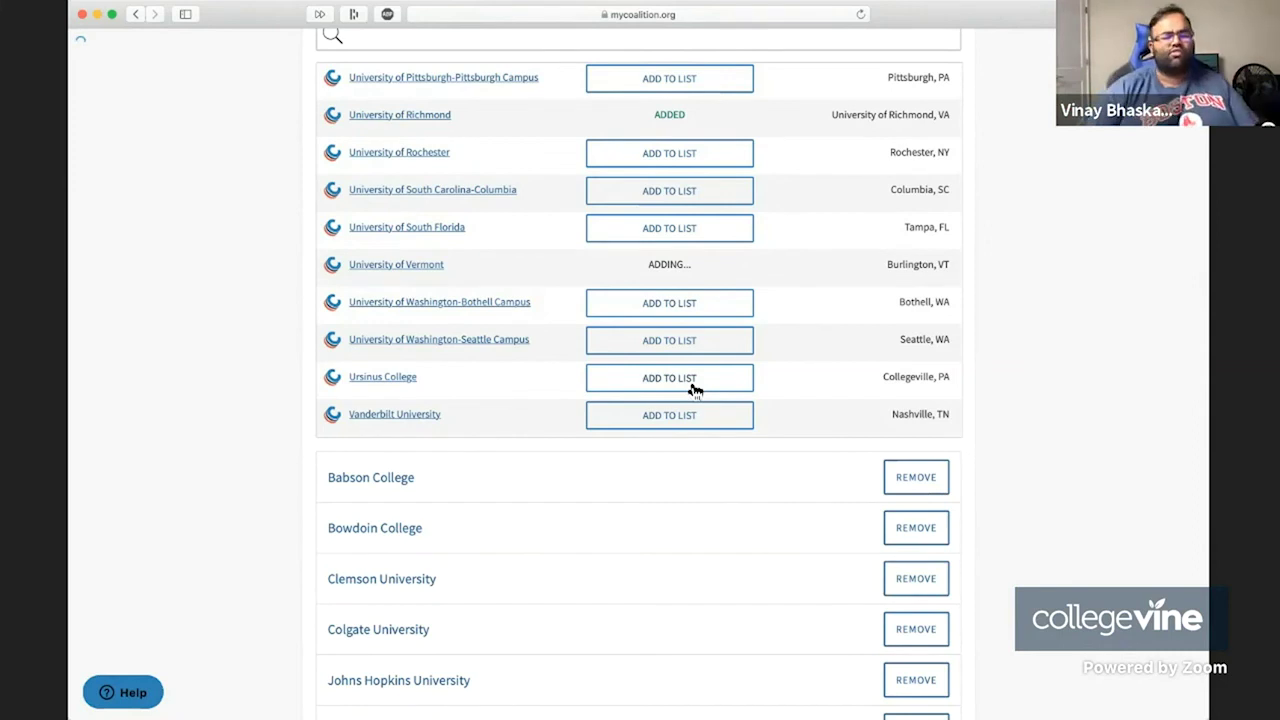
scroll(695, 390, "down", 10)
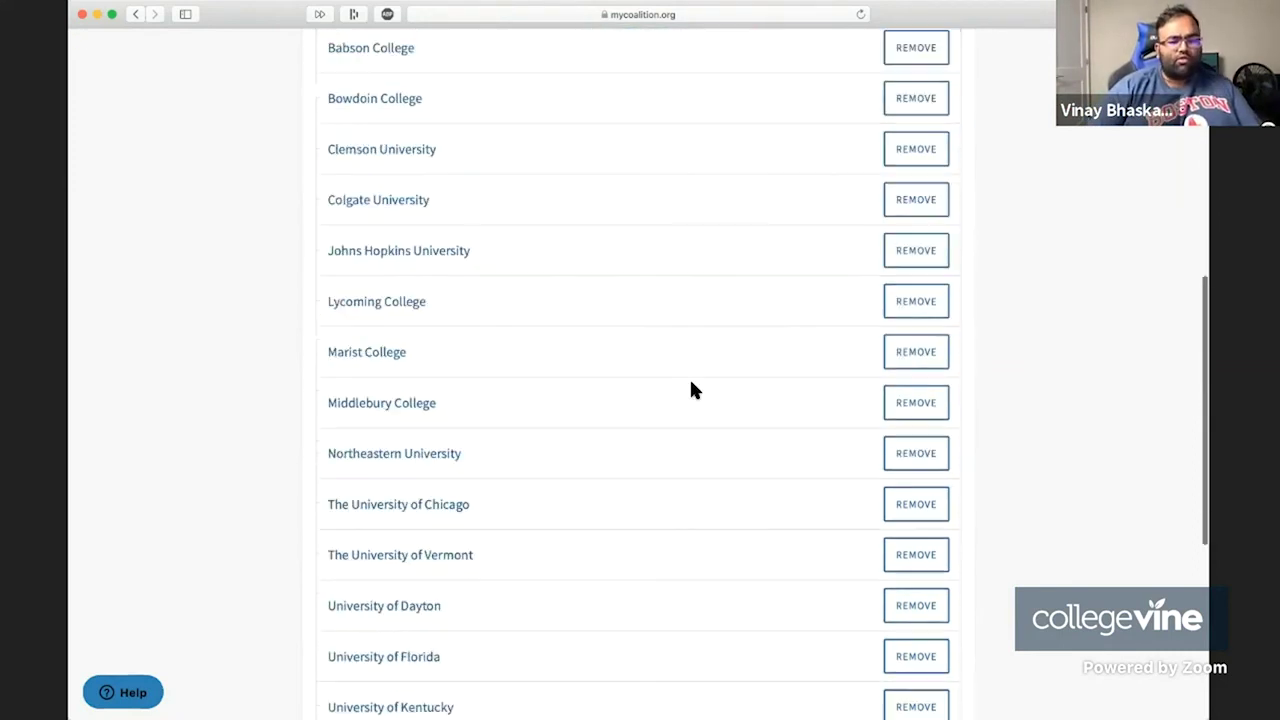
scroll(691, 389, "down", 5)
left_click(898, 540)
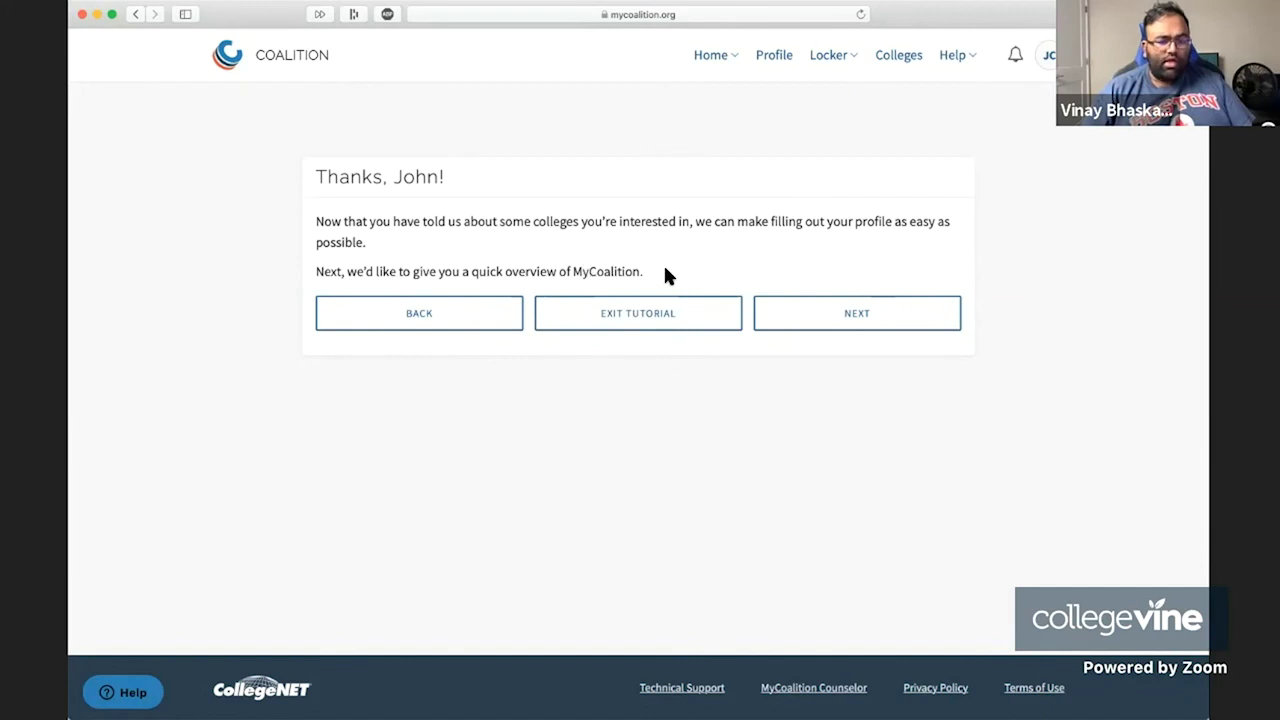
Advance through the Profile, Locker, Colleges and Get help overview cards to That's it!
left_click_drag(663, 274, 309, 229)
left_click(853, 328)
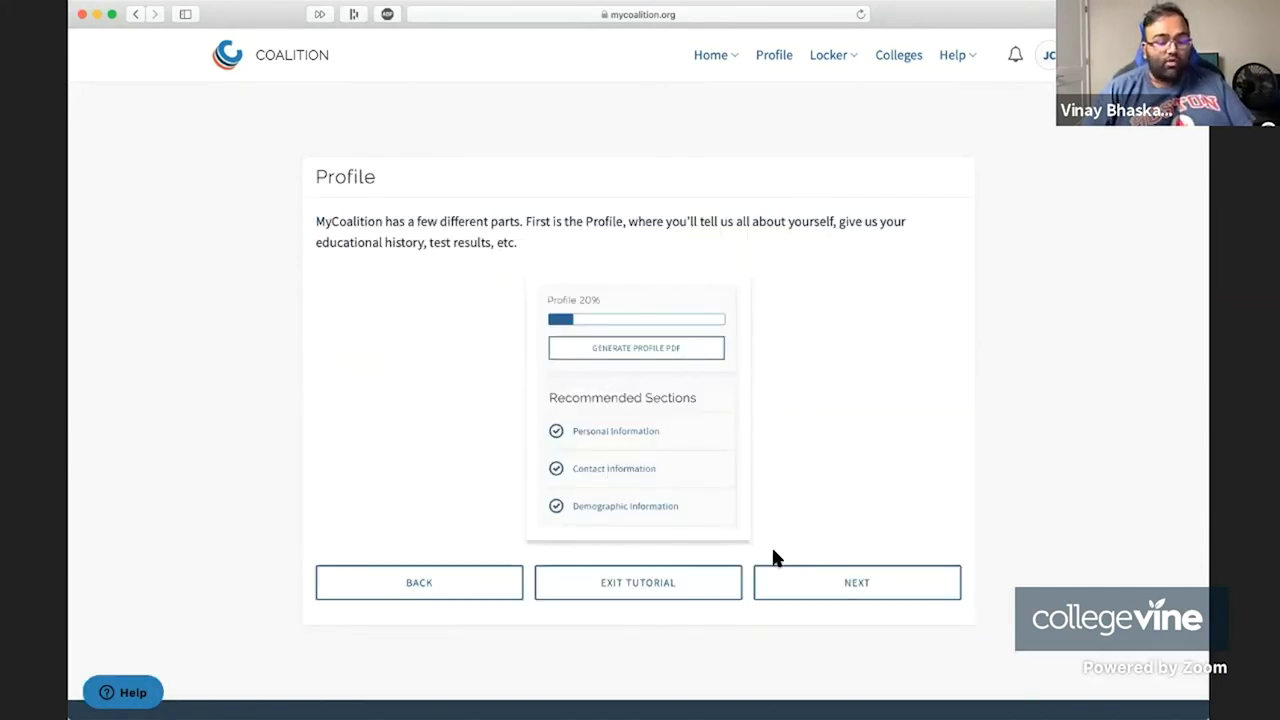
left_click(873, 592)
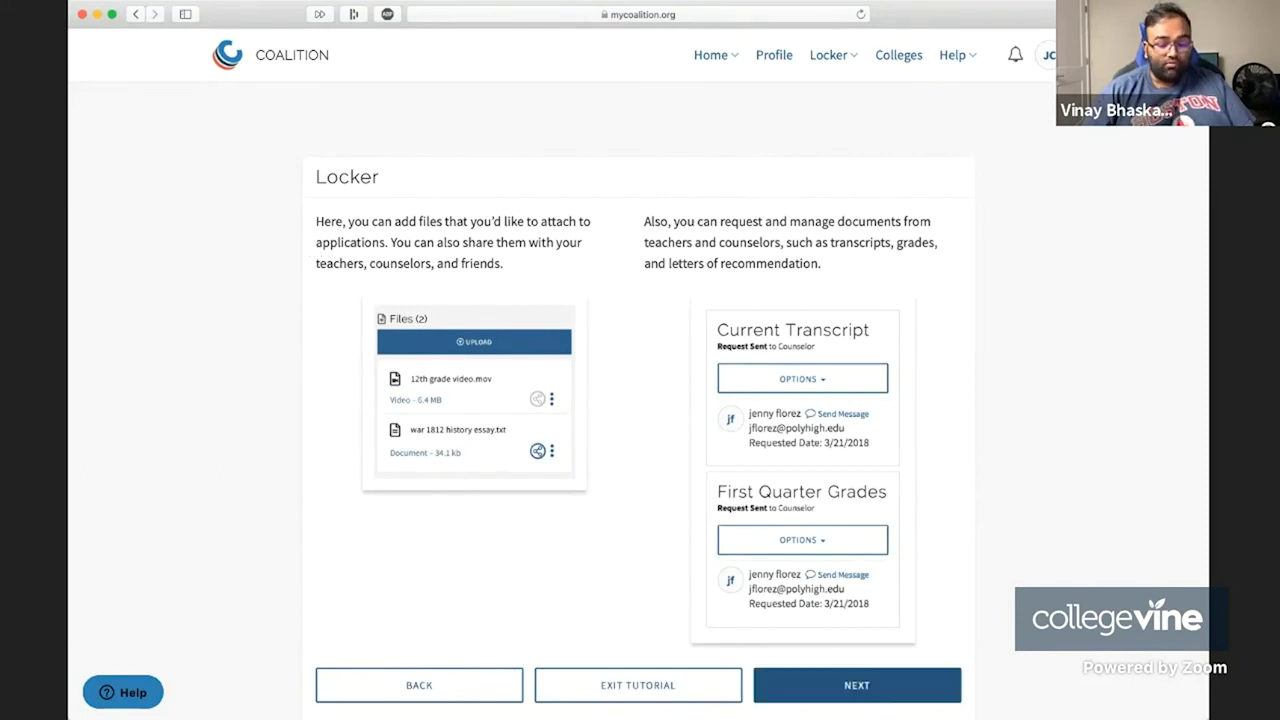
left_click(897, 692)
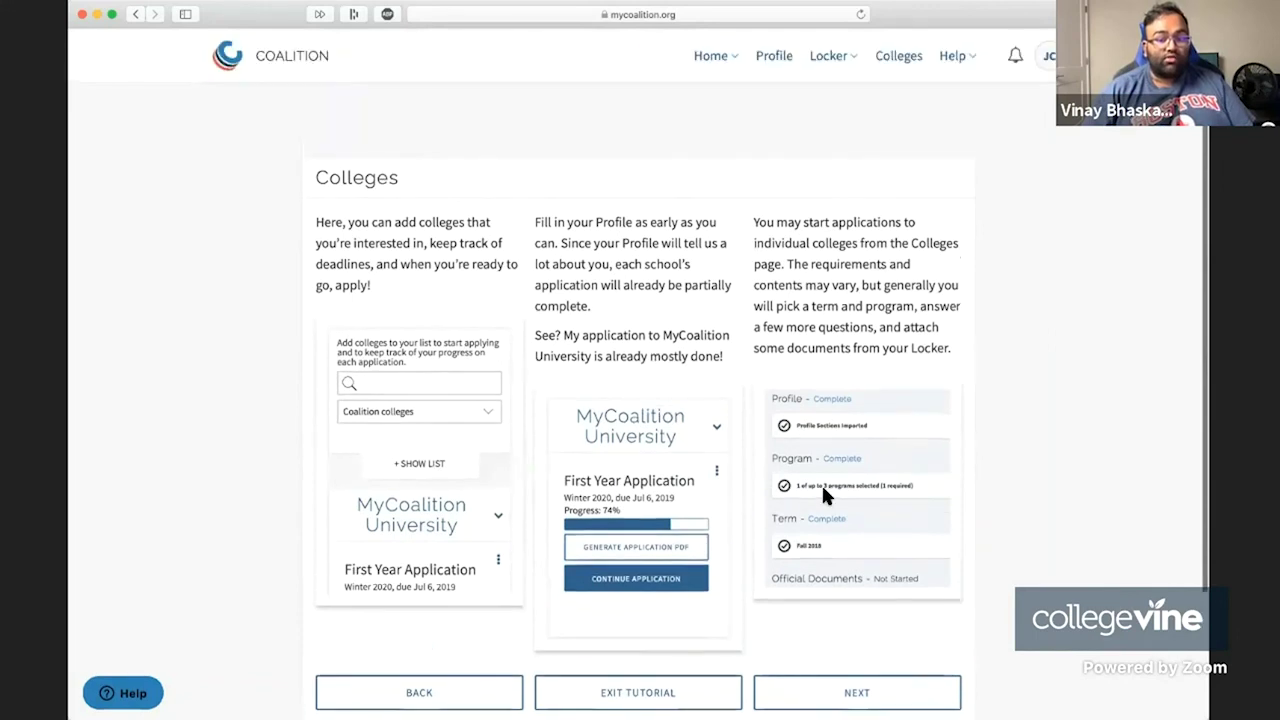
scroll(821, 483, "down", 2)
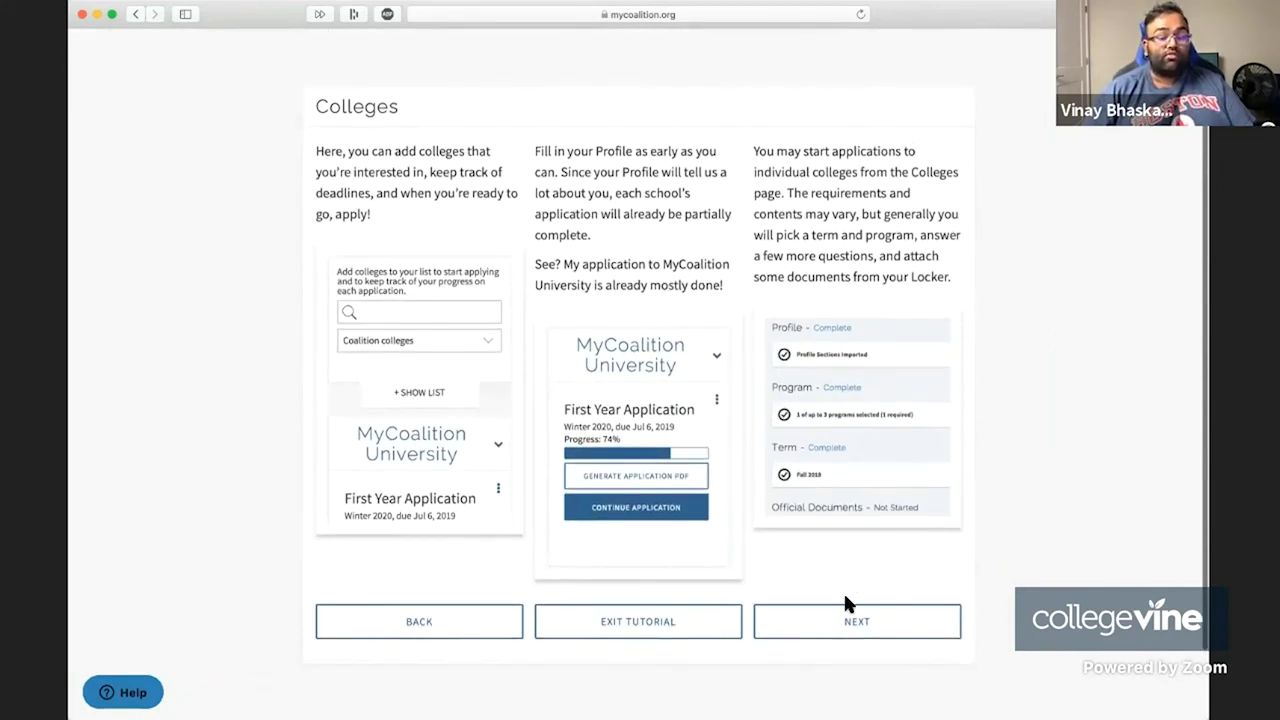
left_click(846, 620)
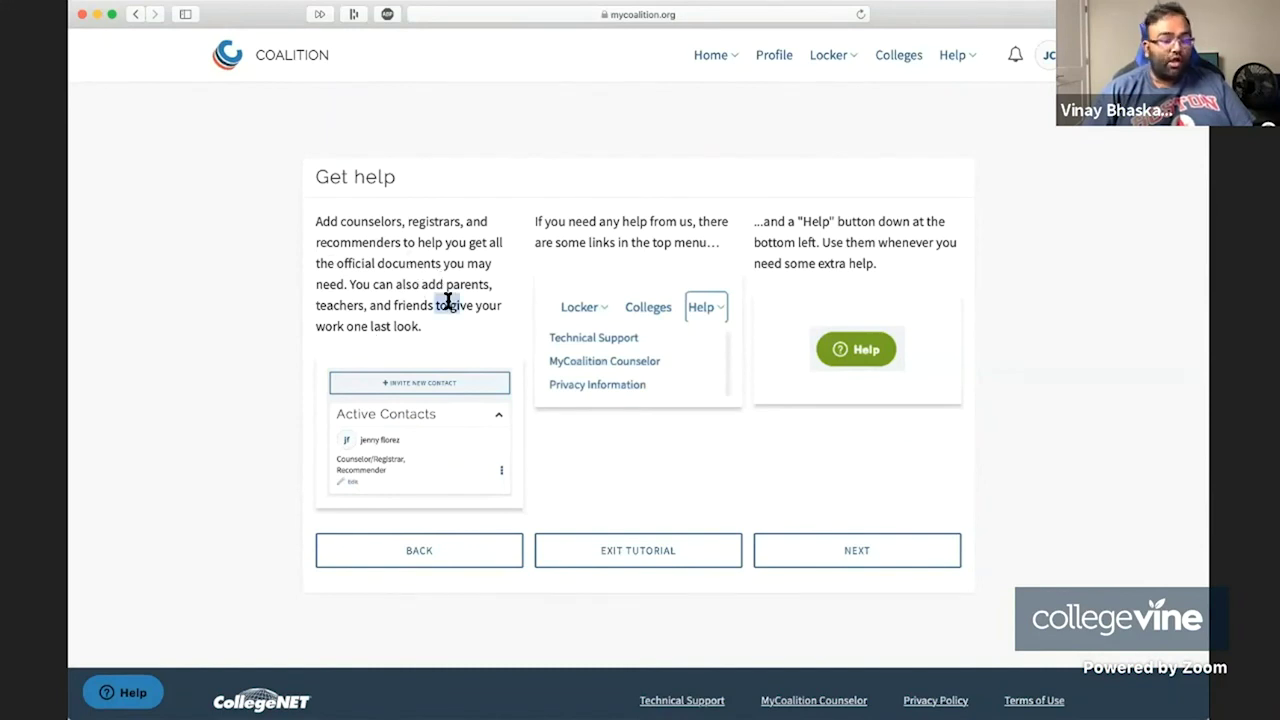
left_click_drag(443, 297, 349, 266)
left_click(465, 240)
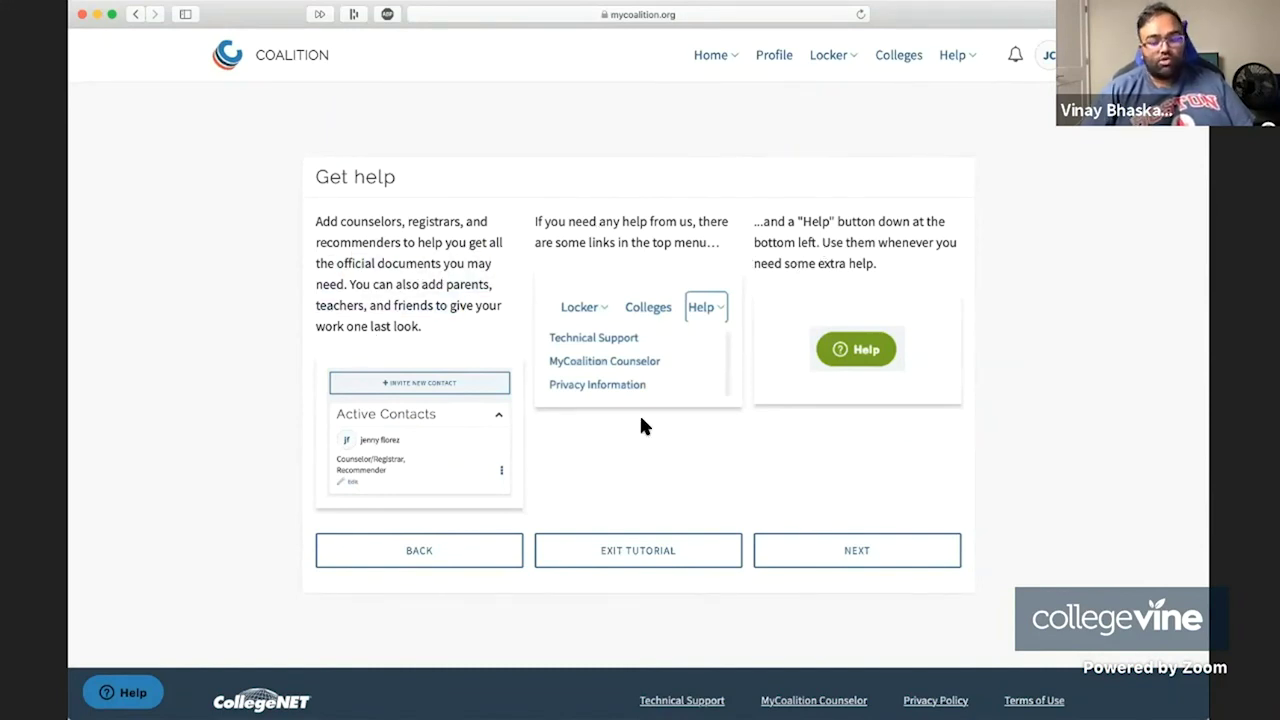
left_click(848, 550)
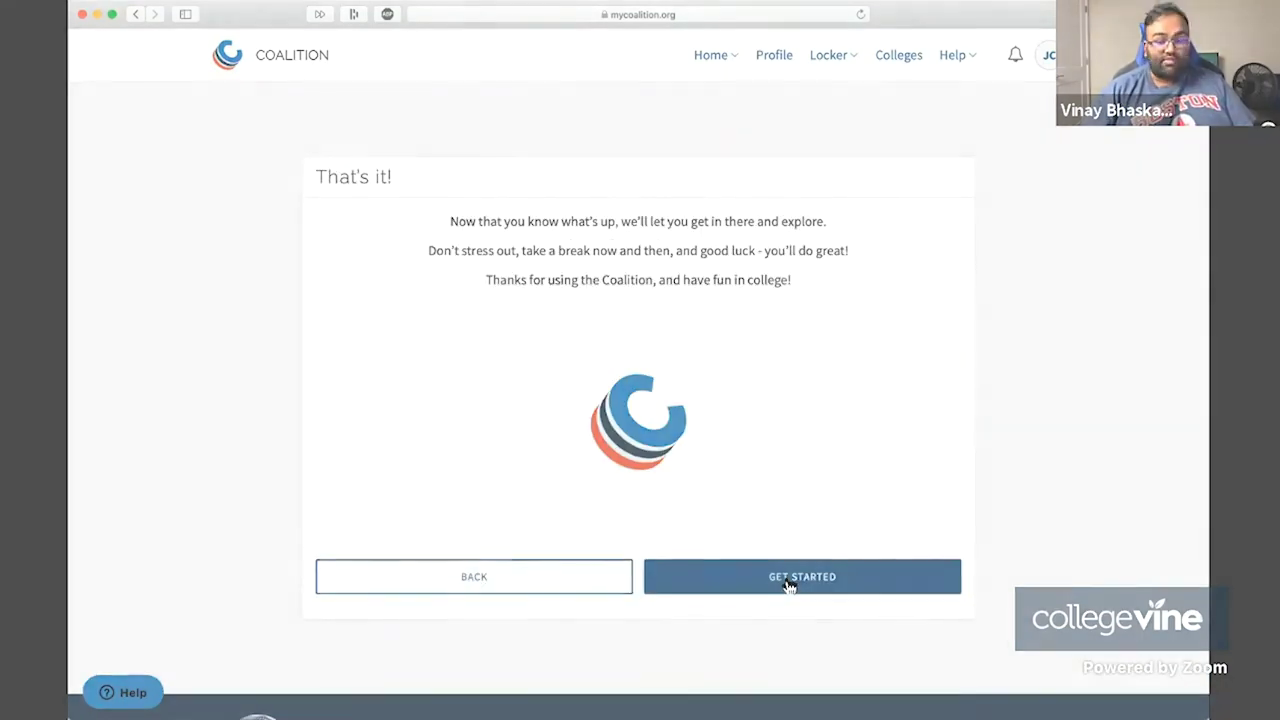